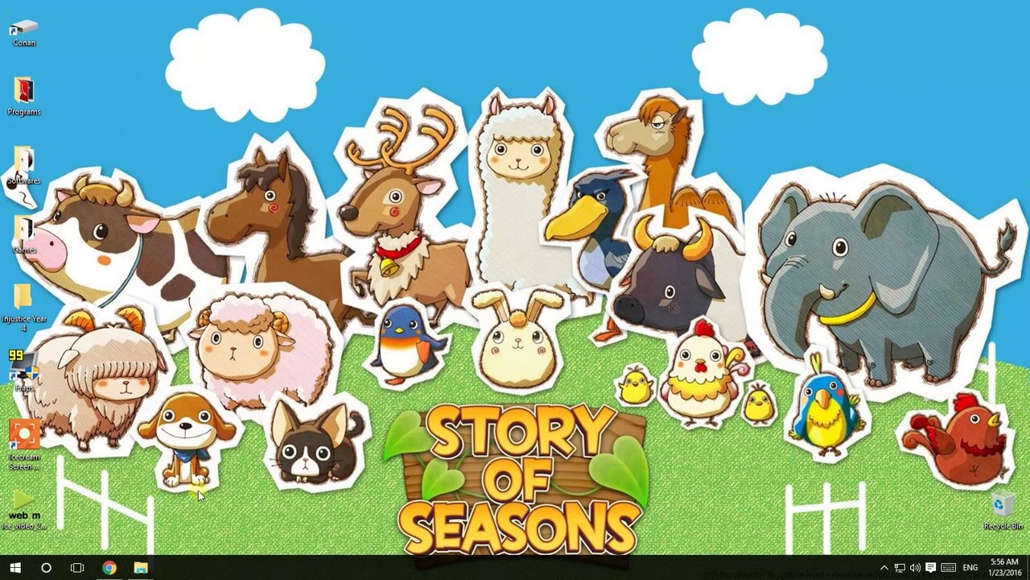
- Look over the Injustice Year Five #4 download page and the ComicRack website in the browser
click(110, 568)
click(73, 8)
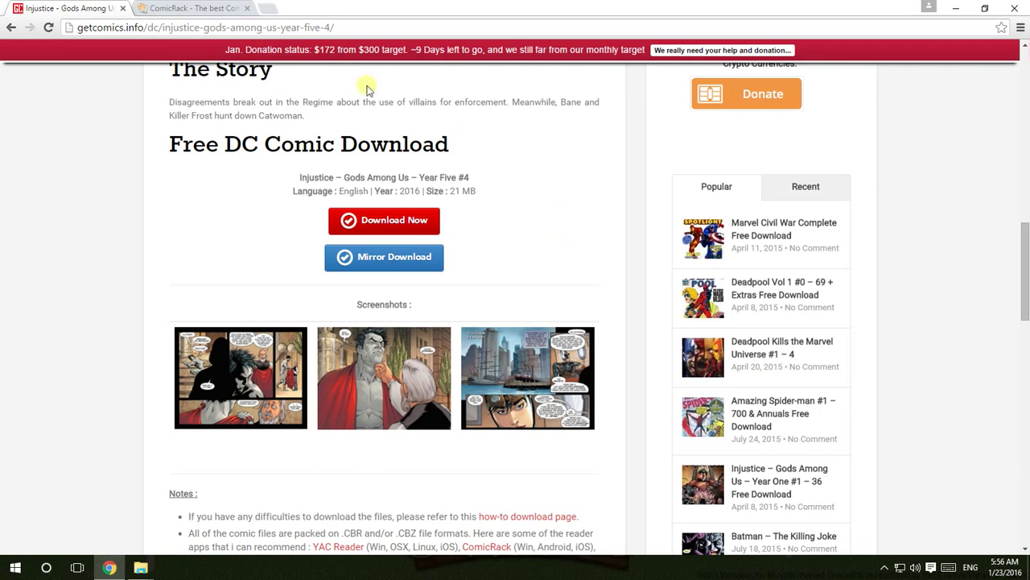
scroll(258, 137, up, 10)
click(203, 11)
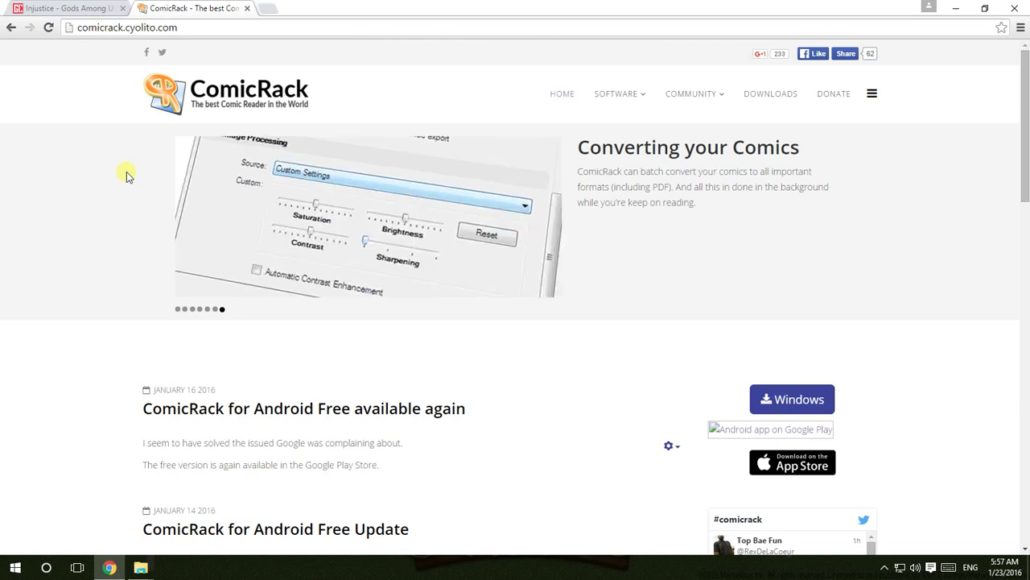
- Minimize the browser and launch ComicRack from the Softwares folder on the desktop
click(958, 8)
double_click(22, 161)
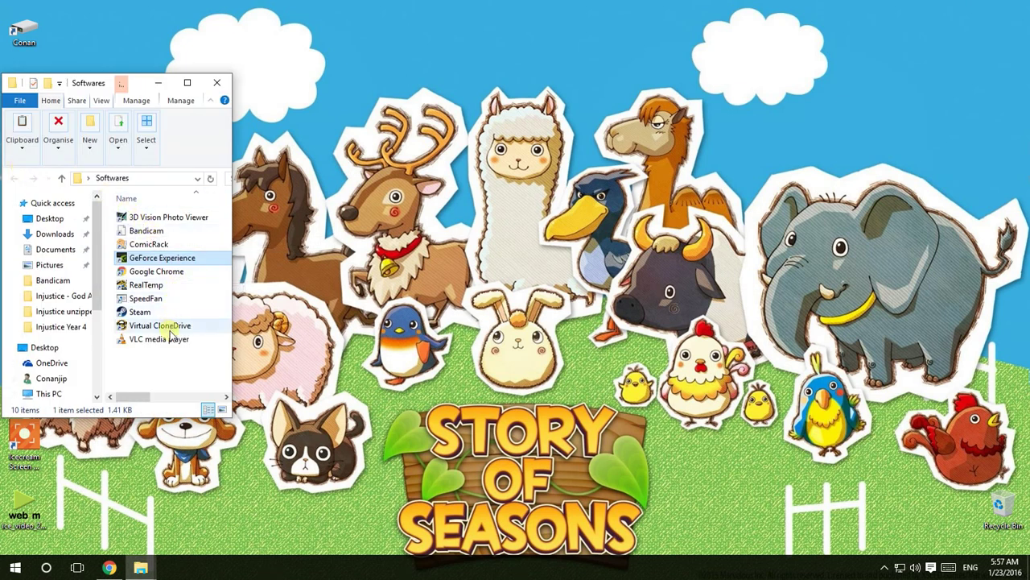
click(161, 244)
double_click(160, 243)
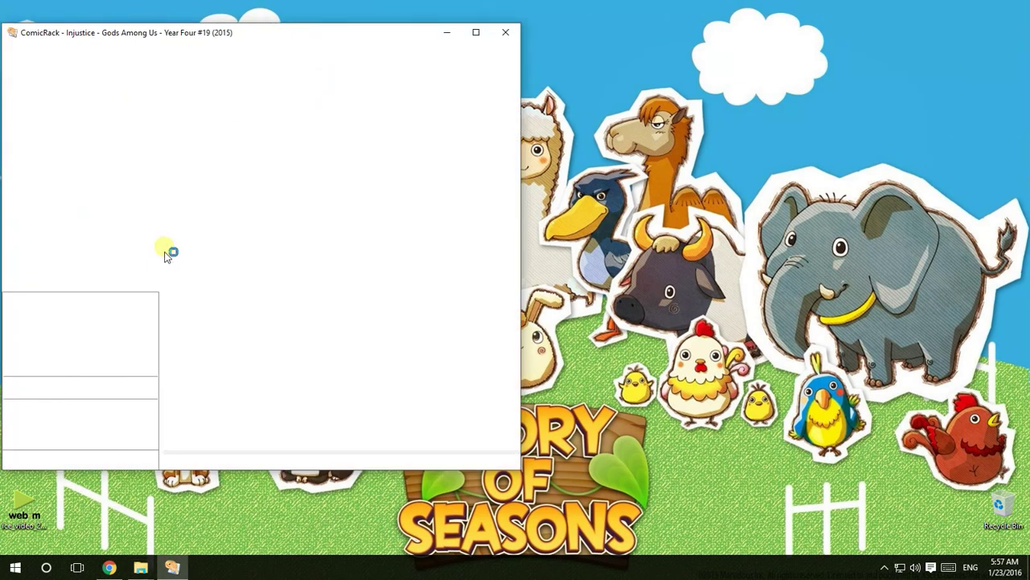
click(593, 297)
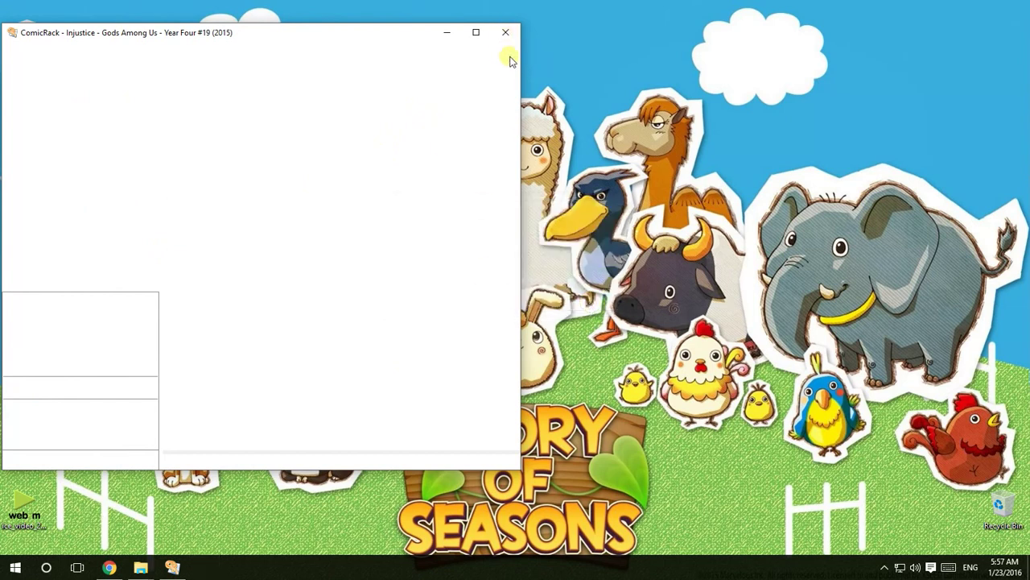
- End the frozen ComicRack process in Task Manager, and close Task Manager
key(ctrl+shift+Escape)
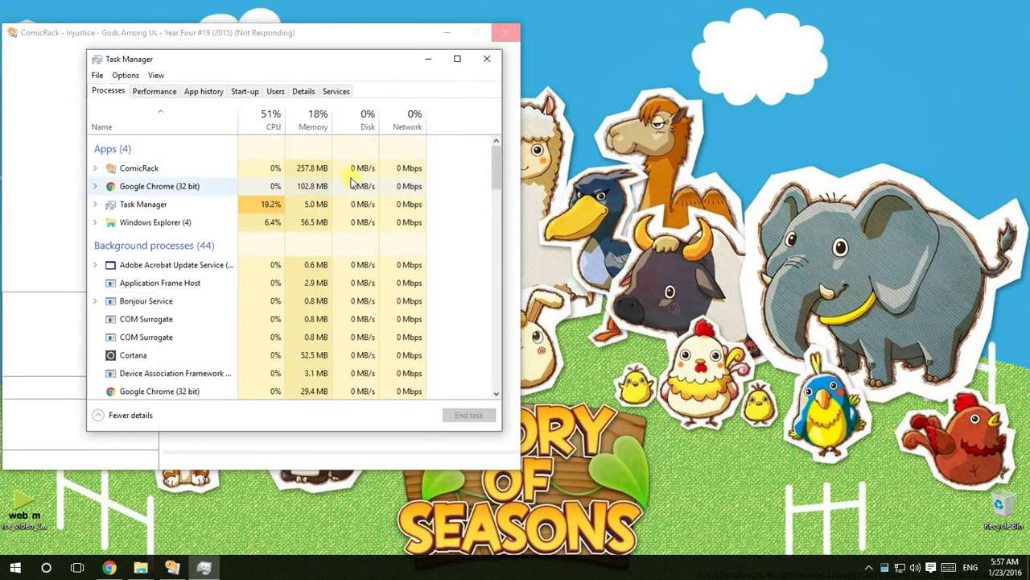
click(171, 169)
key(Delete)
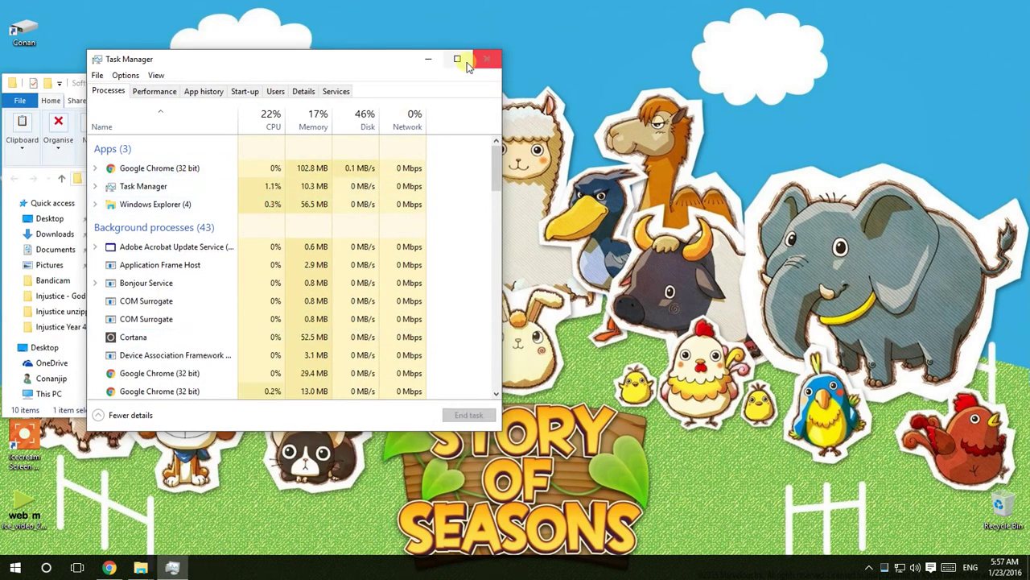
click(487, 58)
- Relaunch ComicRack from the Softwares folder, dismiss the Latest ComicRack News window and maximize the program
double_click(187, 246)
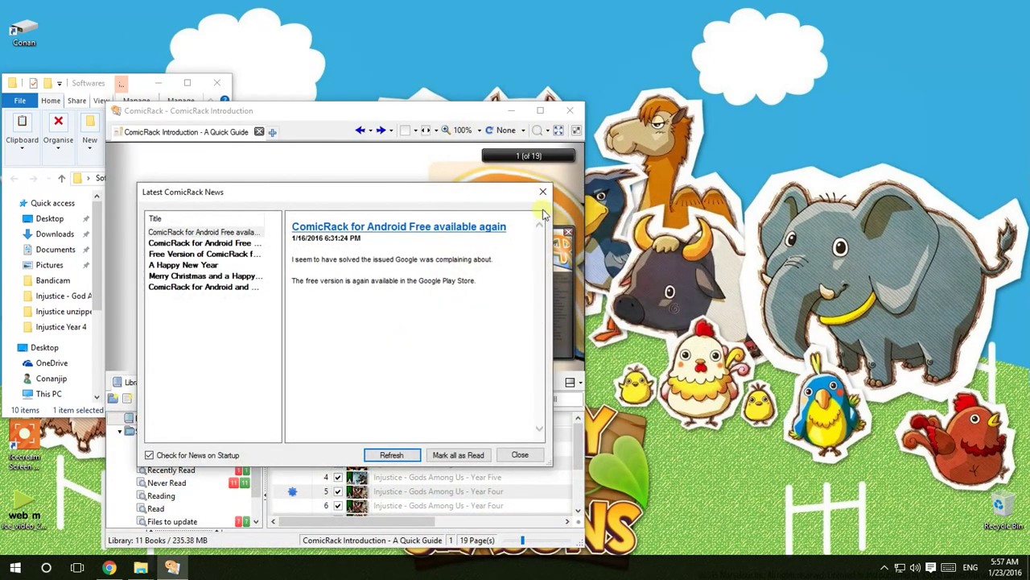
click(509, 457)
click(541, 110)
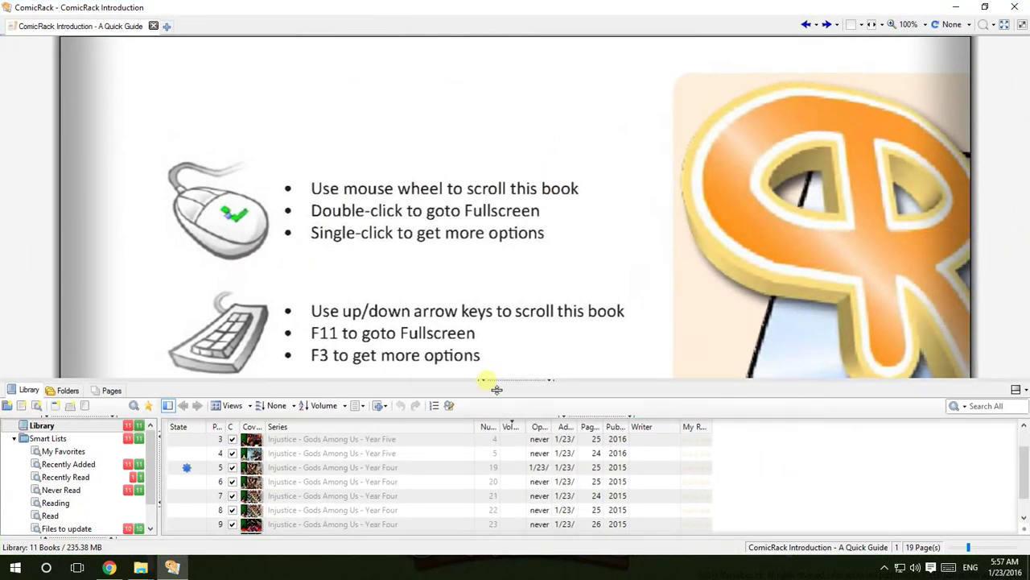
- Enlarge the library list and remove all the Injustice books from the library without moving their files to the Recycle Bin
drag(496, 382, 500, 213)
drag(414, 472, 328, 288)
key(Delete)
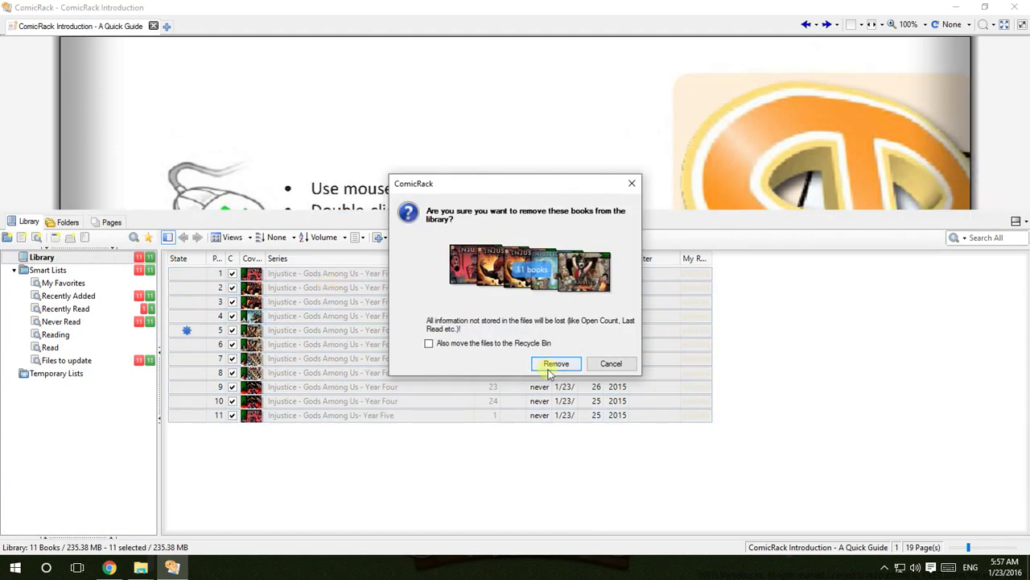
click(556, 364)
- Open the Injustice - Gods Among Us folder in Downloads and select its ZIP archives to examine them
click(14, 567)
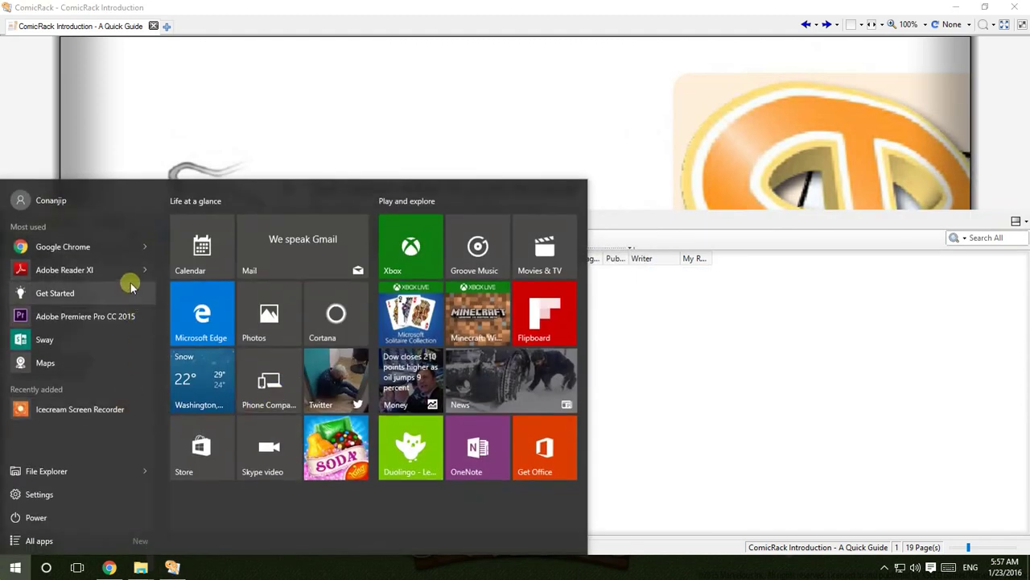
click(103, 475)
double_click(318, 257)
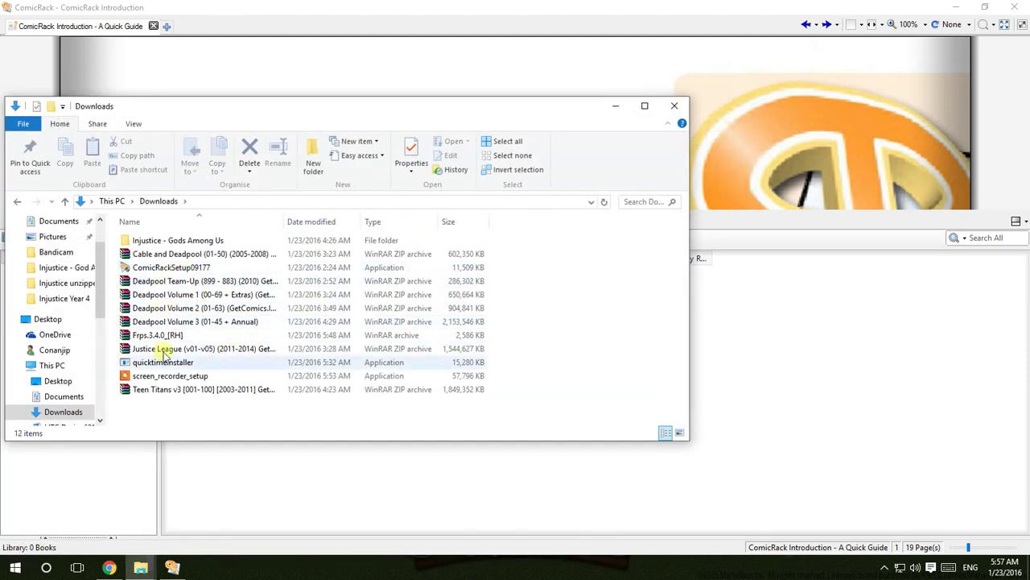
click(193, 242)
double_click(193, 243)
drag(216, 418, 208, 256)
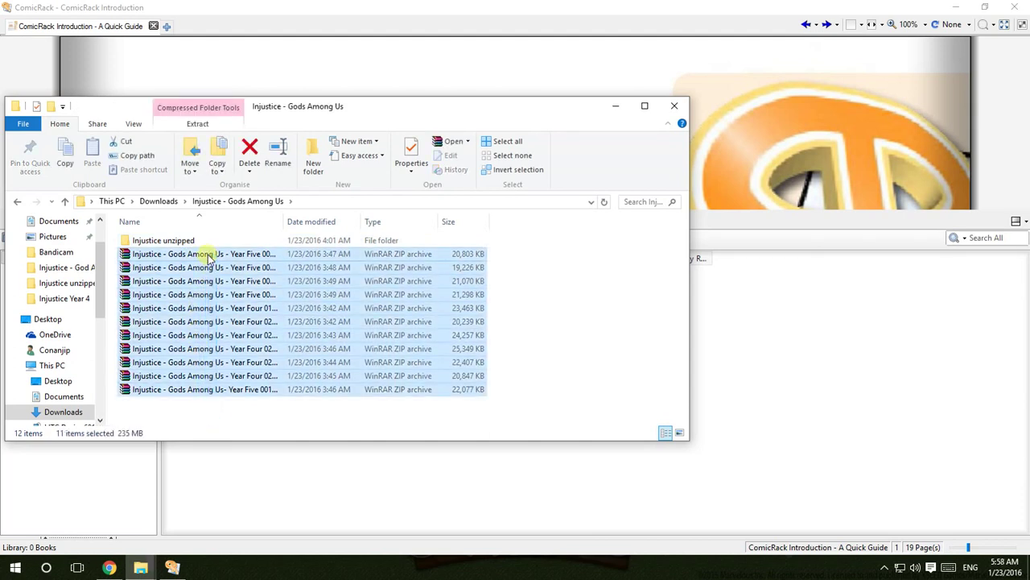
- Examine the eComic files in the Injustice unzipped subfolder with the Name column widened, and return to ComicRack
click(181, 241)
double_click(181, 243)
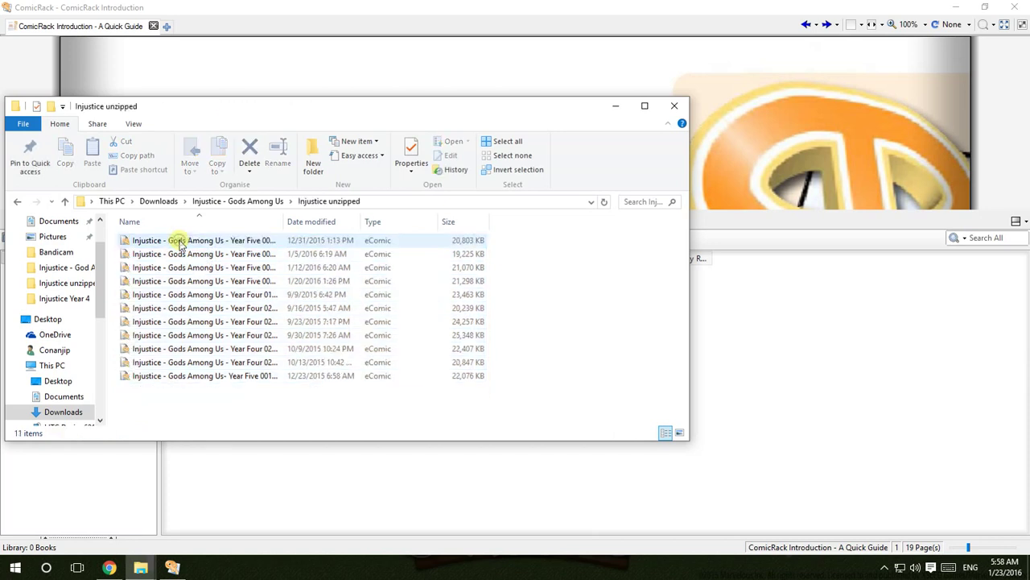
drag(290, 222, 426, 222)
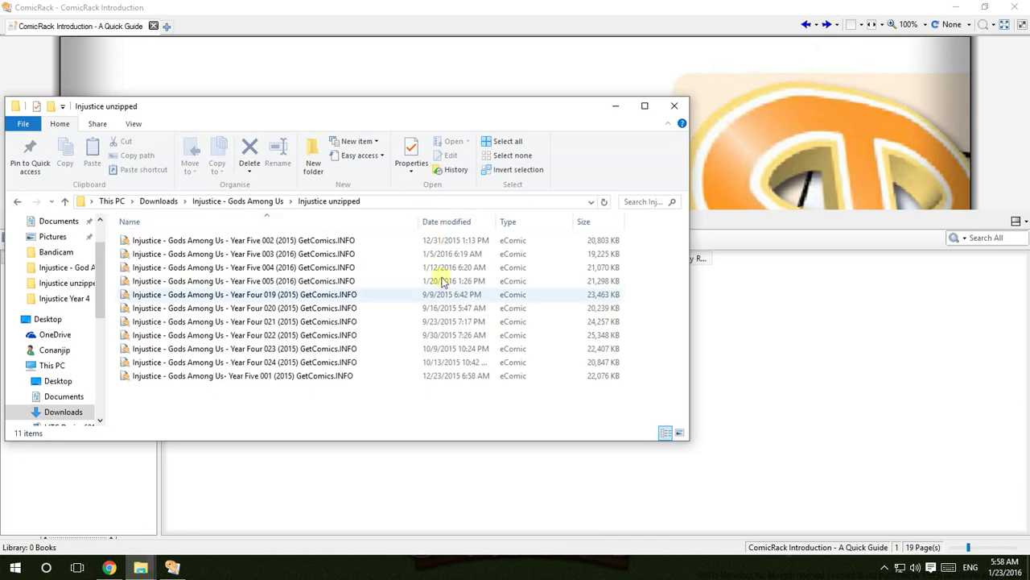
drag(345, 400, 270, 250)
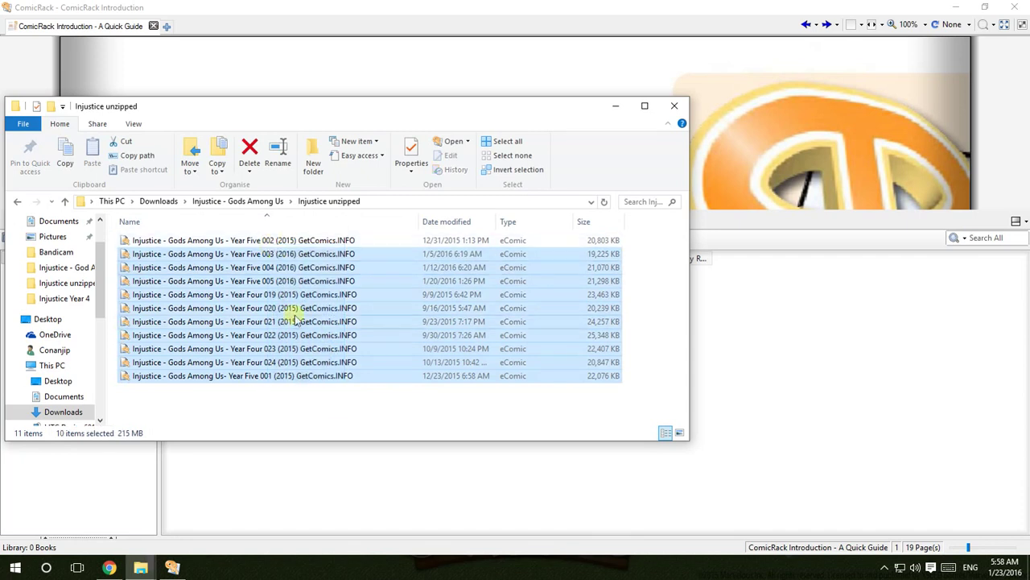
click(306, 408)
click(366, 506)
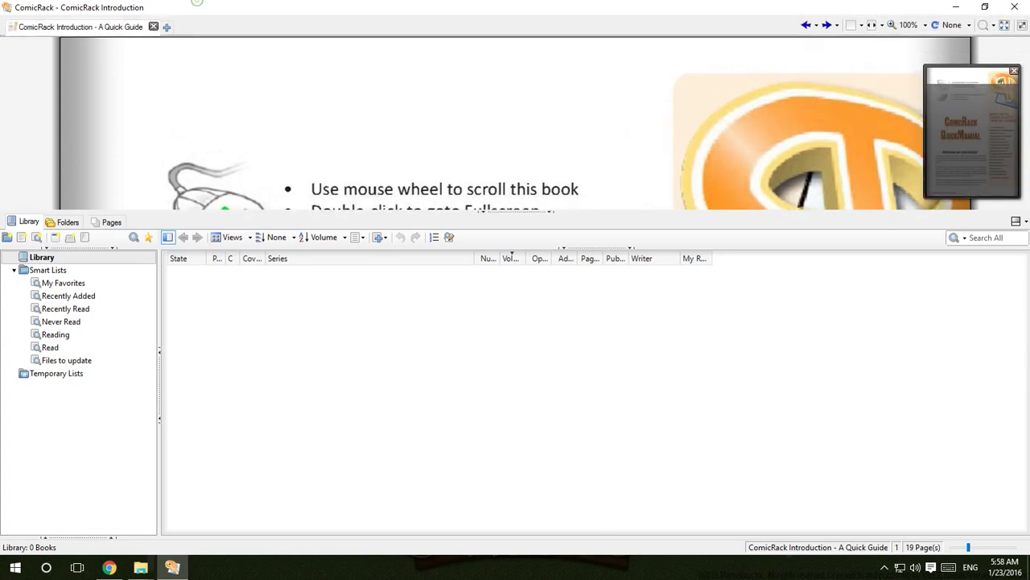
- Add the Injustice unzipped folder from Downloads, inside Injustice - Gods Among Us, to the ComicRack library
mouse_move(169, 8)
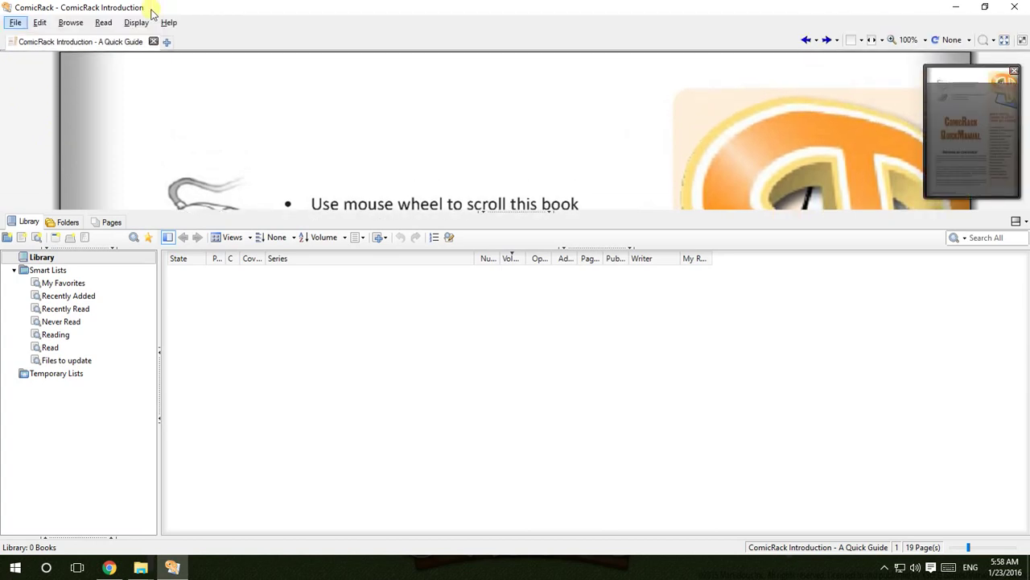
click(15, 22)
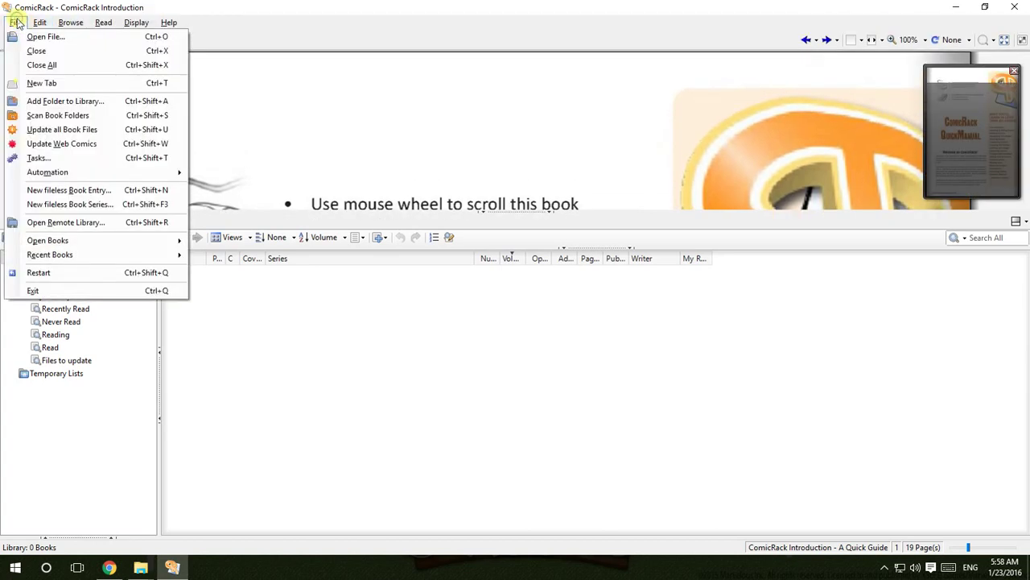
click(89, 105)
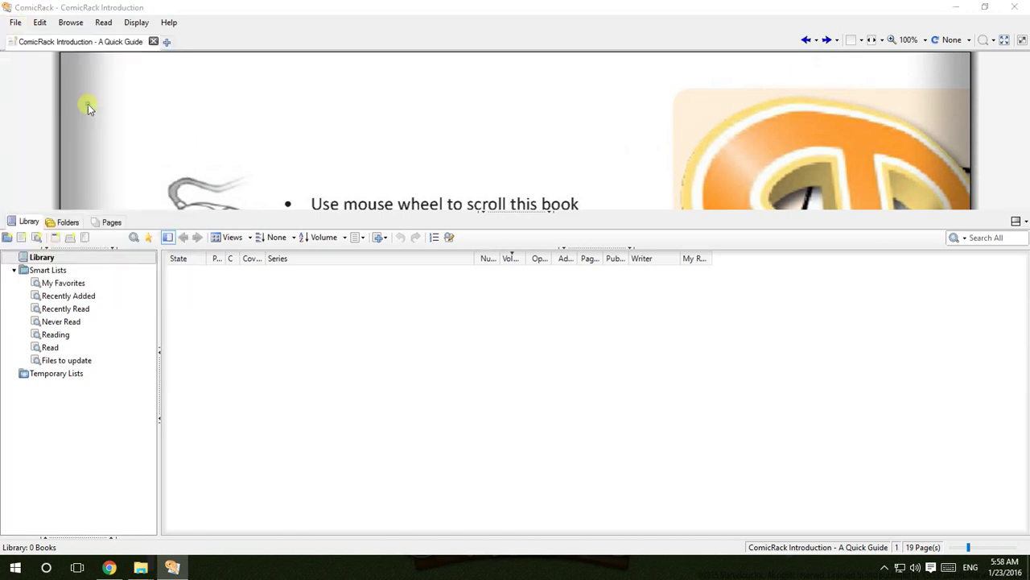
scroll(496, 286, down, 2)
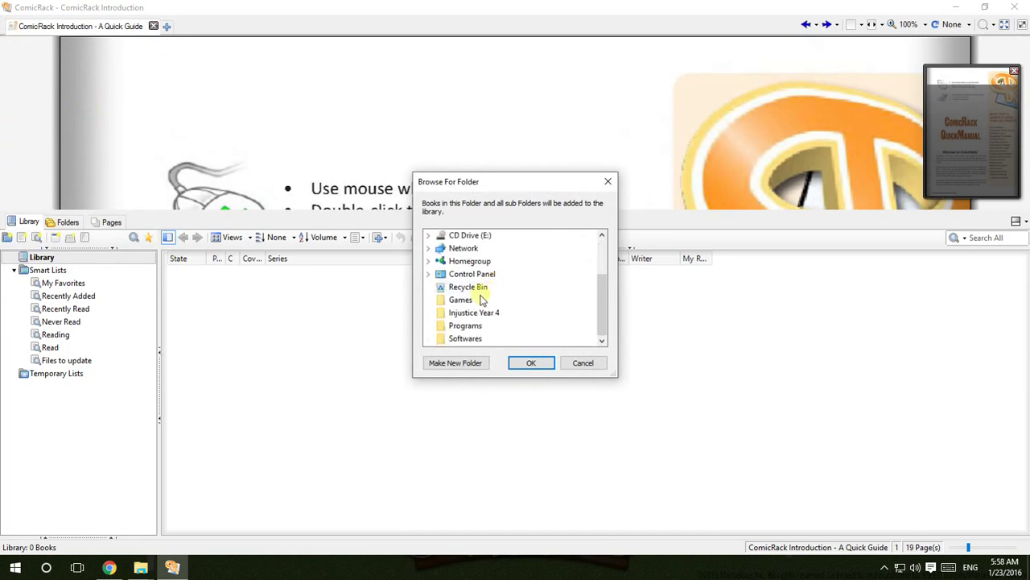
scroll(495, 298, up, 2)
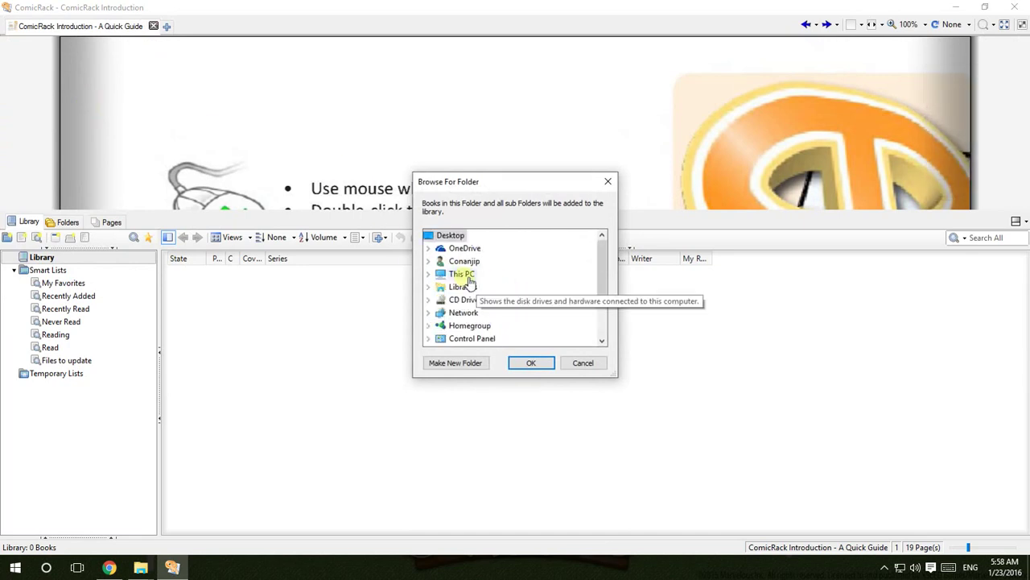
click(429, 261)
scroll(483, 274, up, 1)
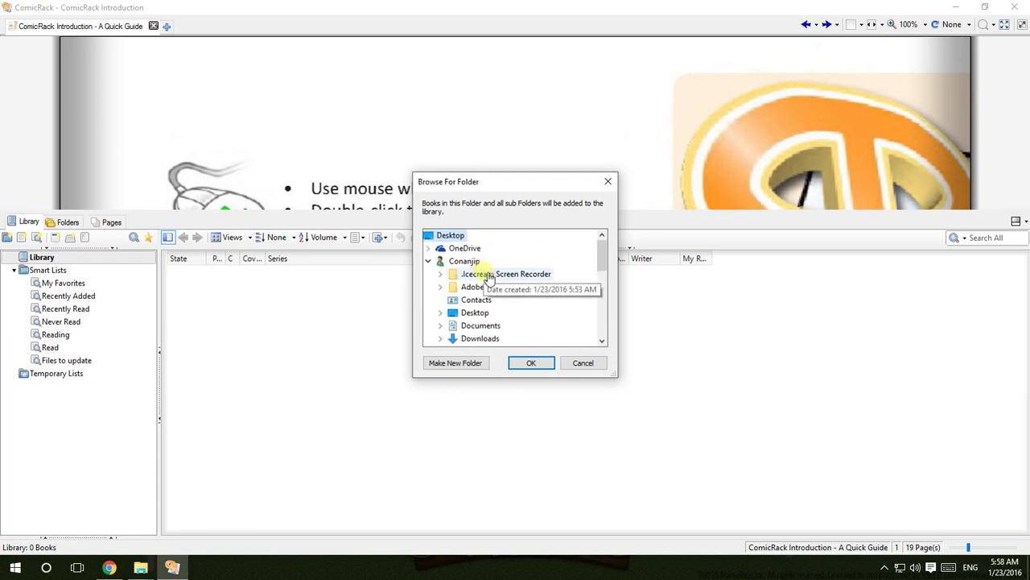
scroll(459, 290, down, 1)
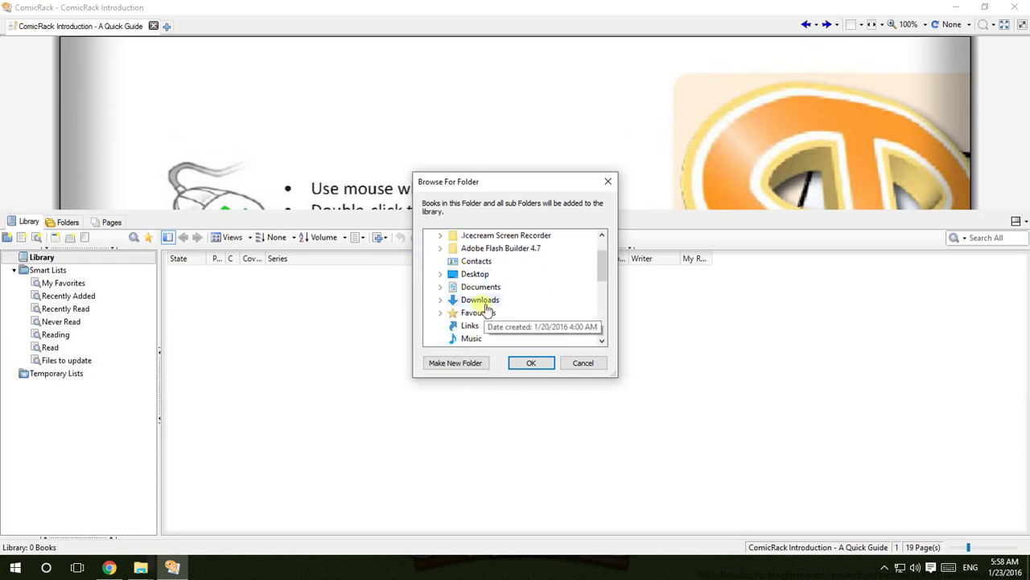
click(440, 299)
click(453, 313)
scroll(455, 316, down, 1)
click(534, 294)
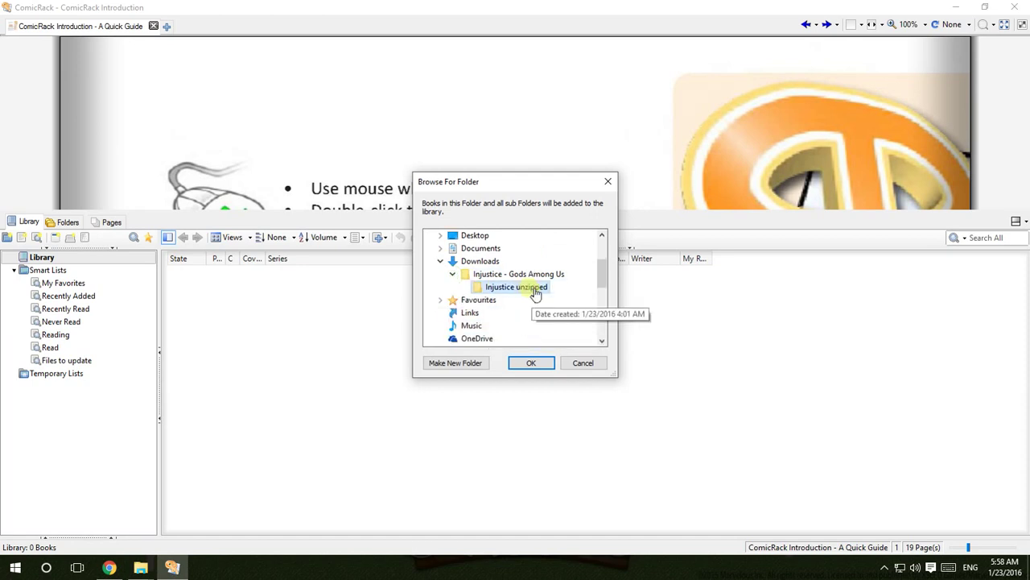
click(531, 364)
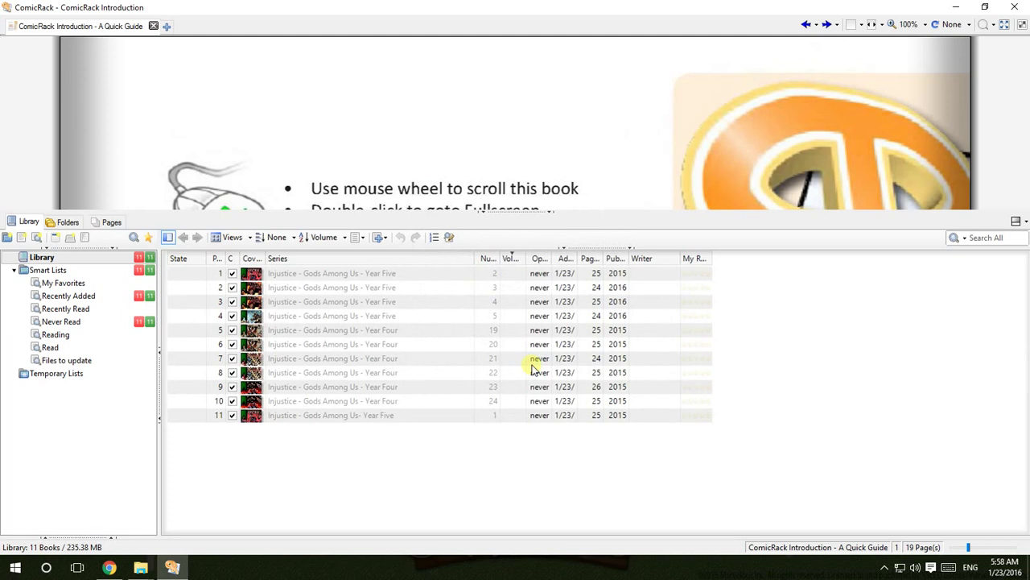
- Select the six Injustice Year Four books, numbers 19 to 24, and open the Export Books dialog for them
drag(414, 518, 390, 479)
drag(733, 315, 657, 349)
drag(722, 332, 547, 398)
right_click(400, 362)
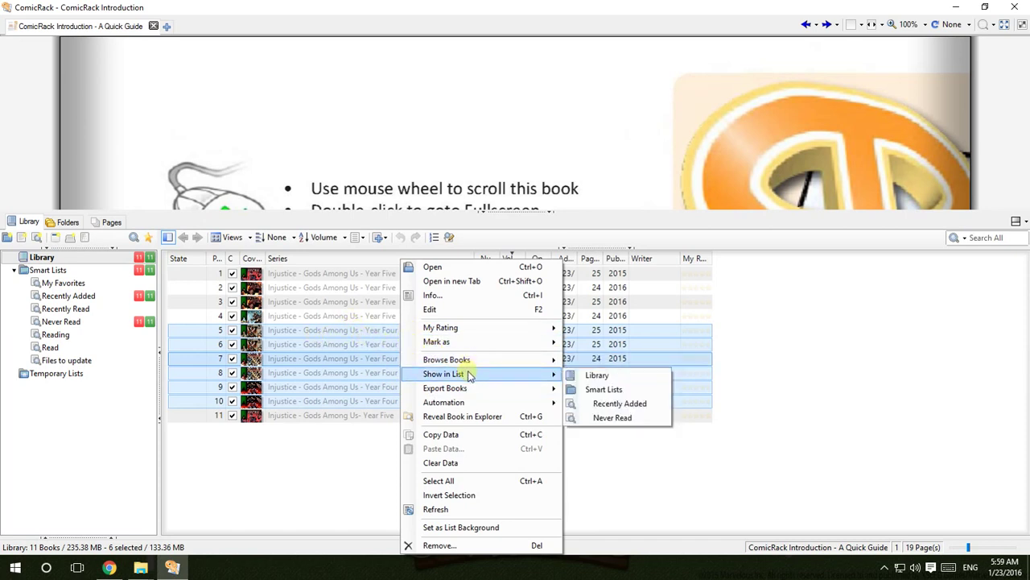
mouse_move(493, 377)
mouse_move(505, 393)
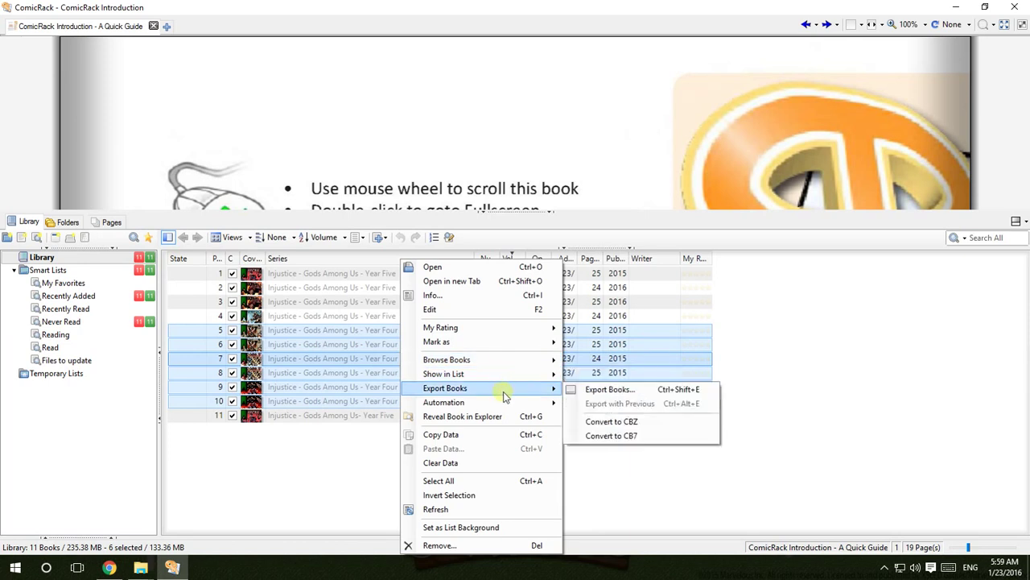
click(646, 391)
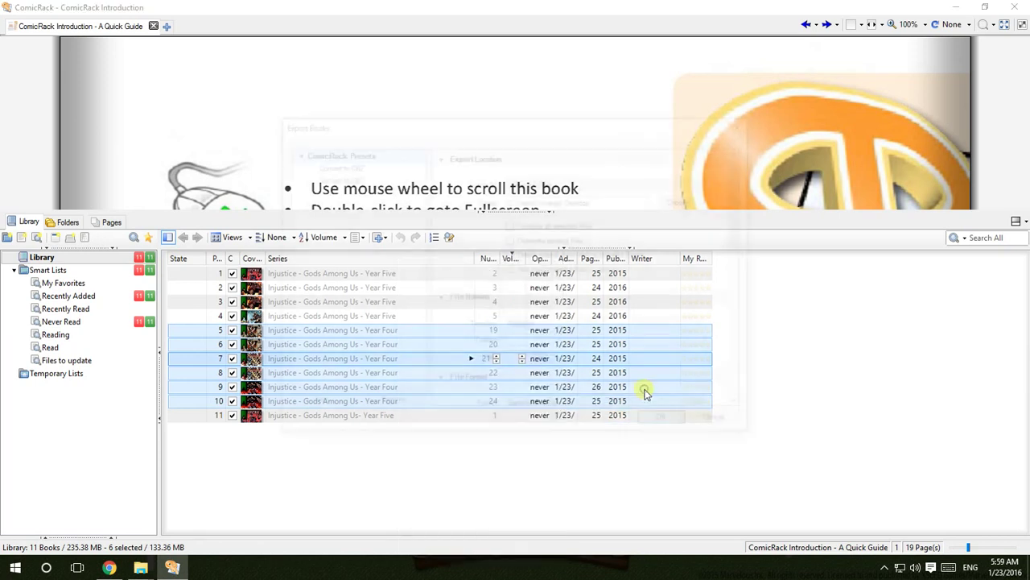
- Create a new folder with the default name on the Desktop, but choose Injustice Year 4 there as the export folder
click(569, 182)
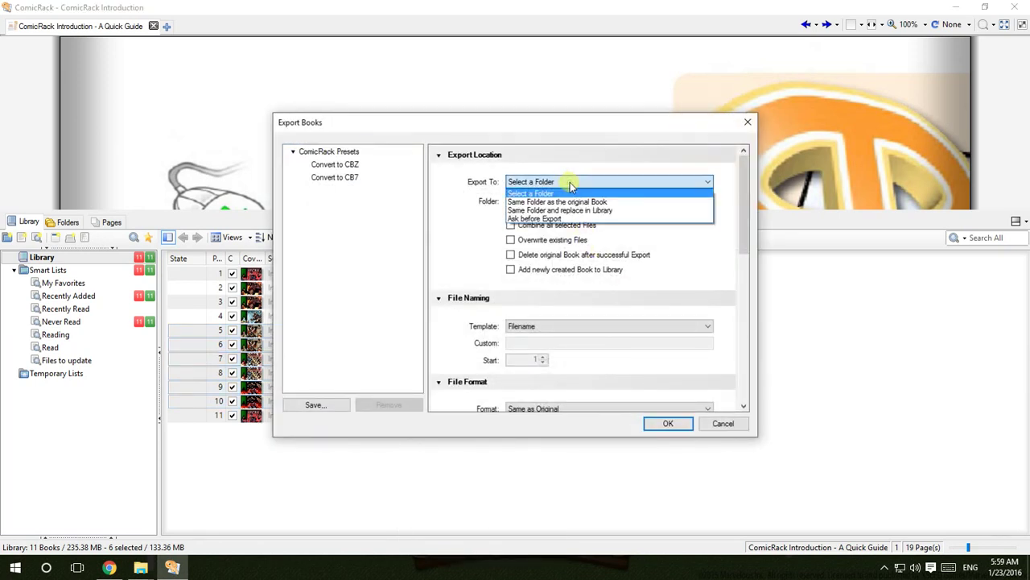
click(570, 182)
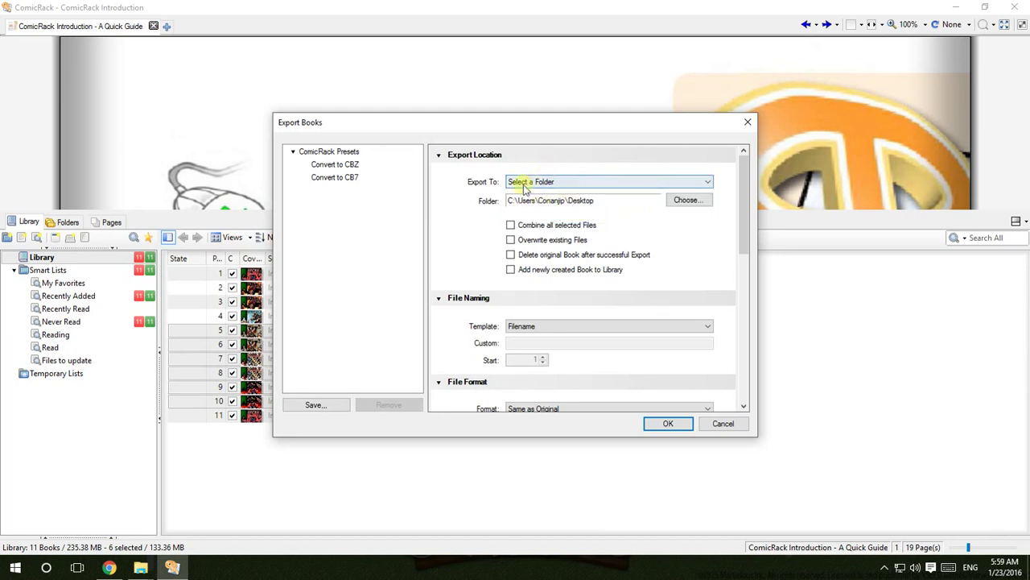
click(680, 201)
click(505, 291)
click(472, 364)
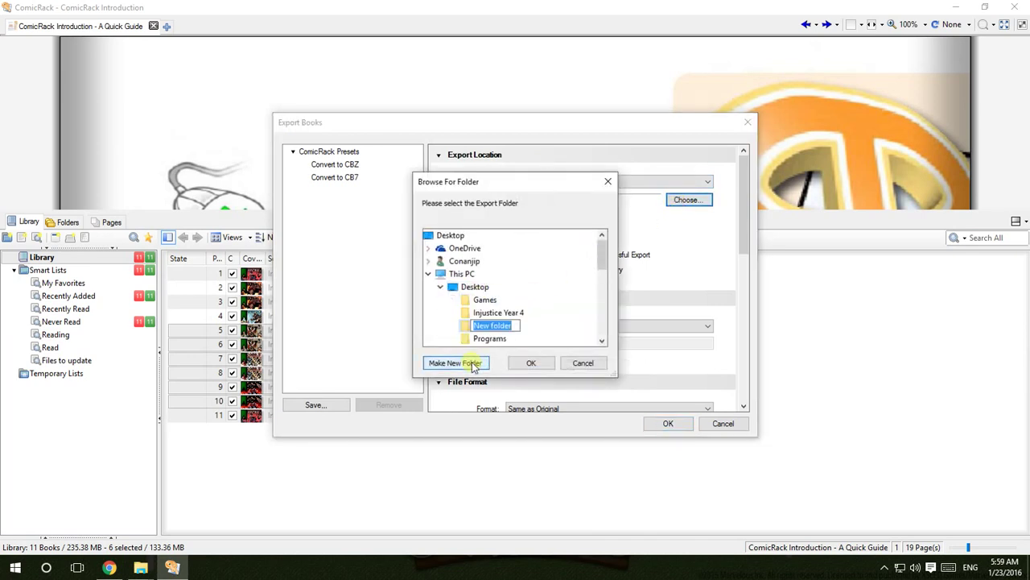
click(505, 316)
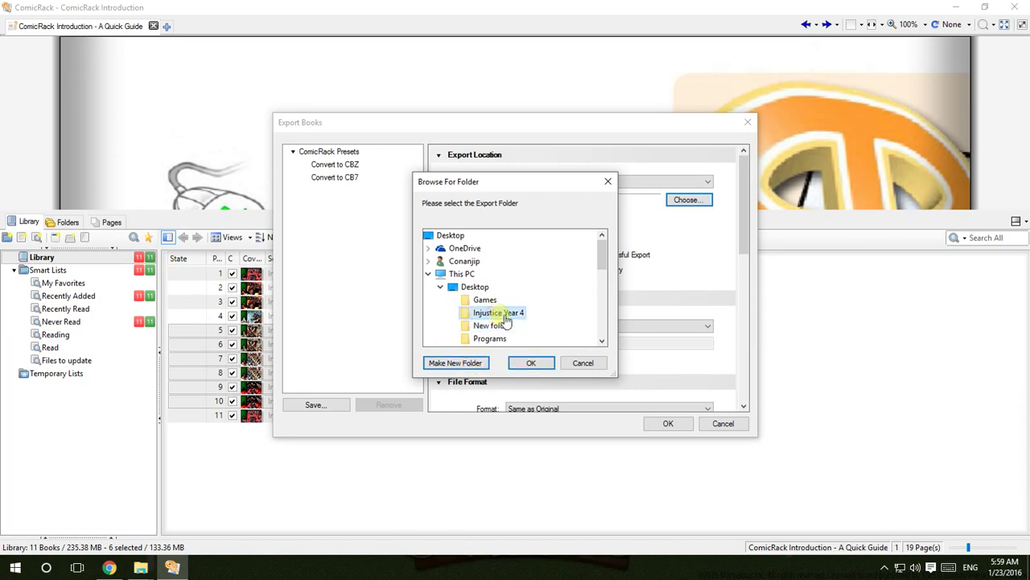
click(531, 363)
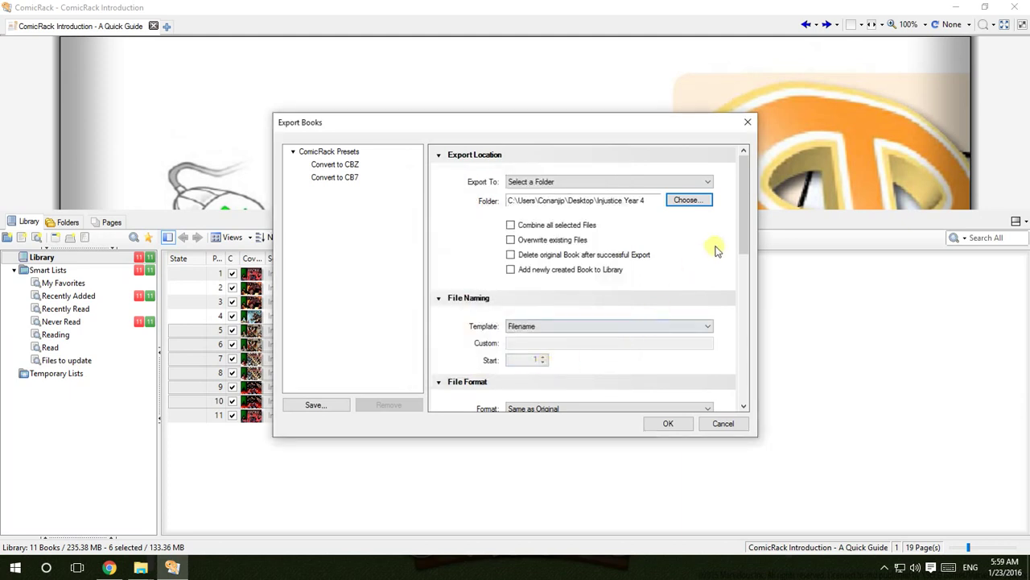
- Set the export file format to PDF Document (PDF) with Strong compression
drag(744, 231, 743, 289)
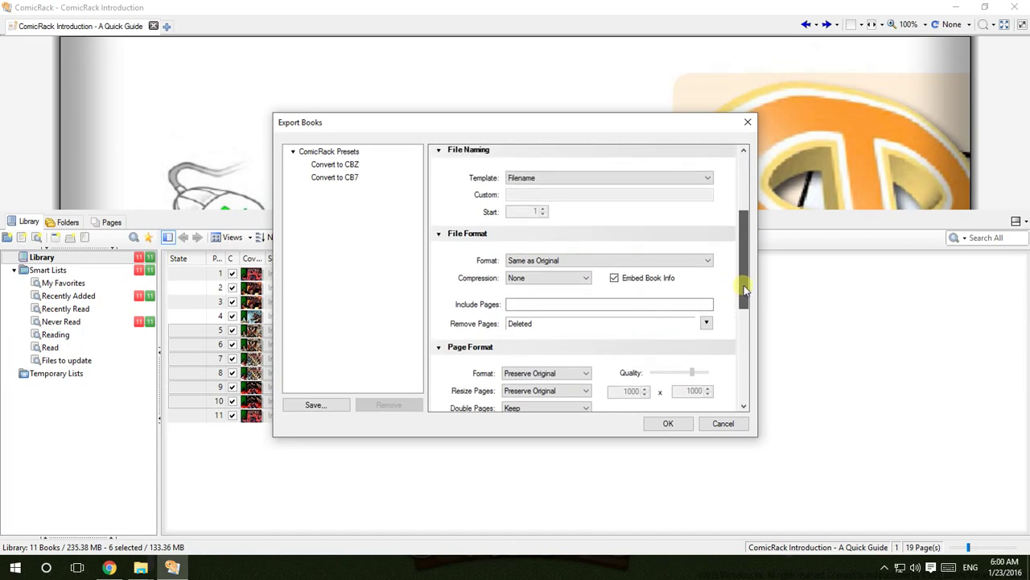
drag(744, 286, 741, 321)
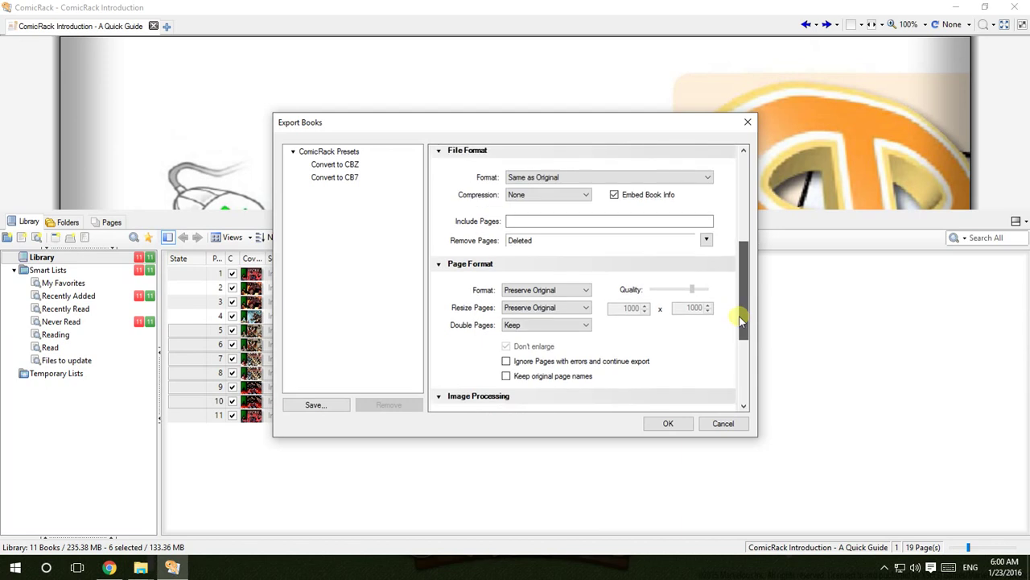
click(586, 176)
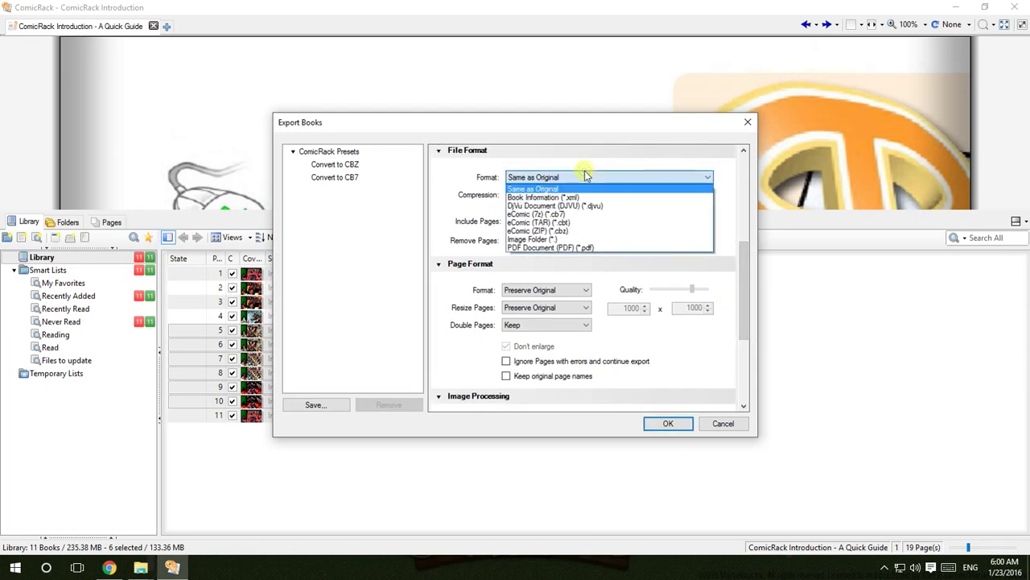
click(587, 247)
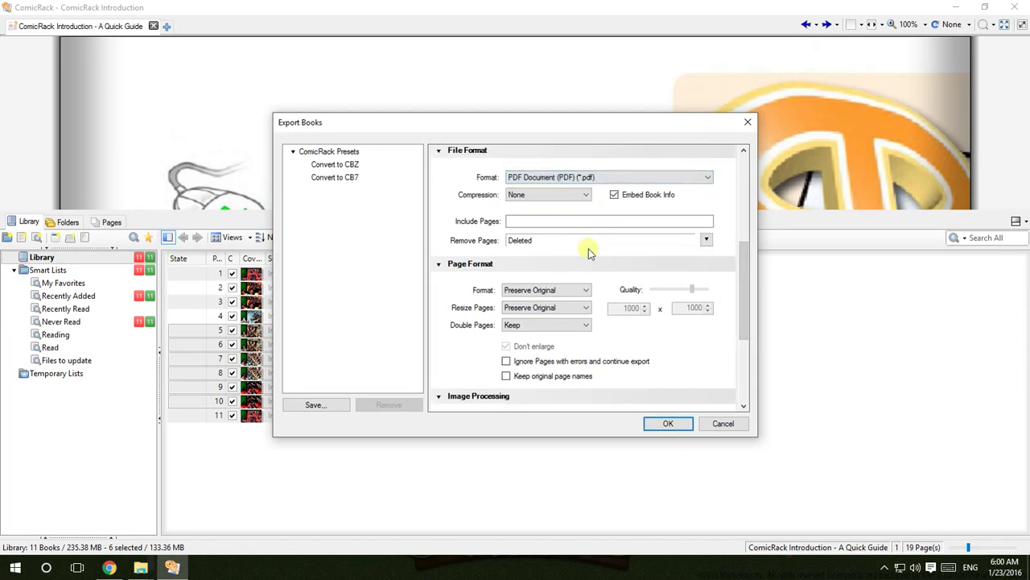
click(574, 197)
click(568, 220)
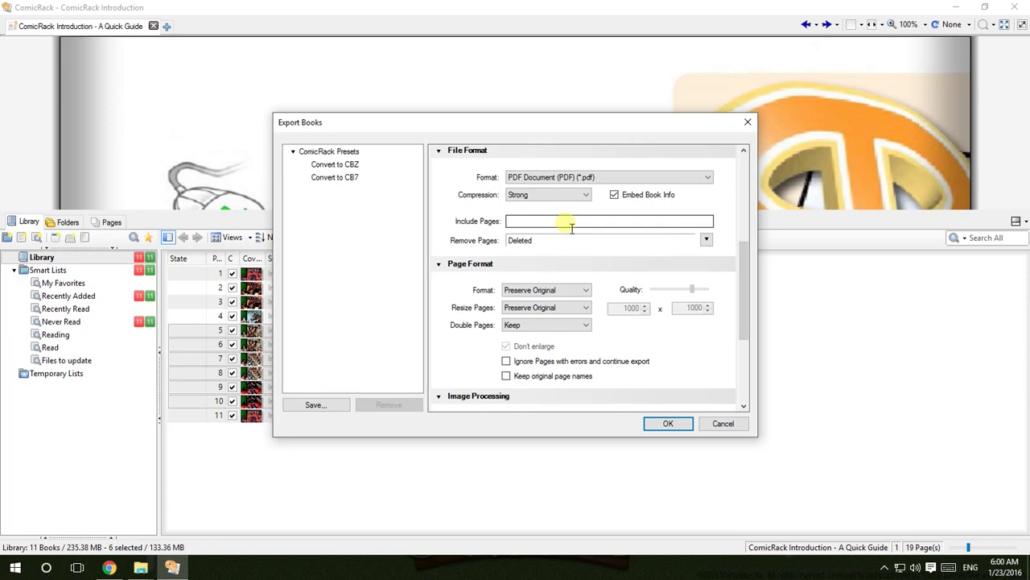
- Set the exported page format to JPEG and lower the image quality slightly
scroll(748, 278, down, 3)
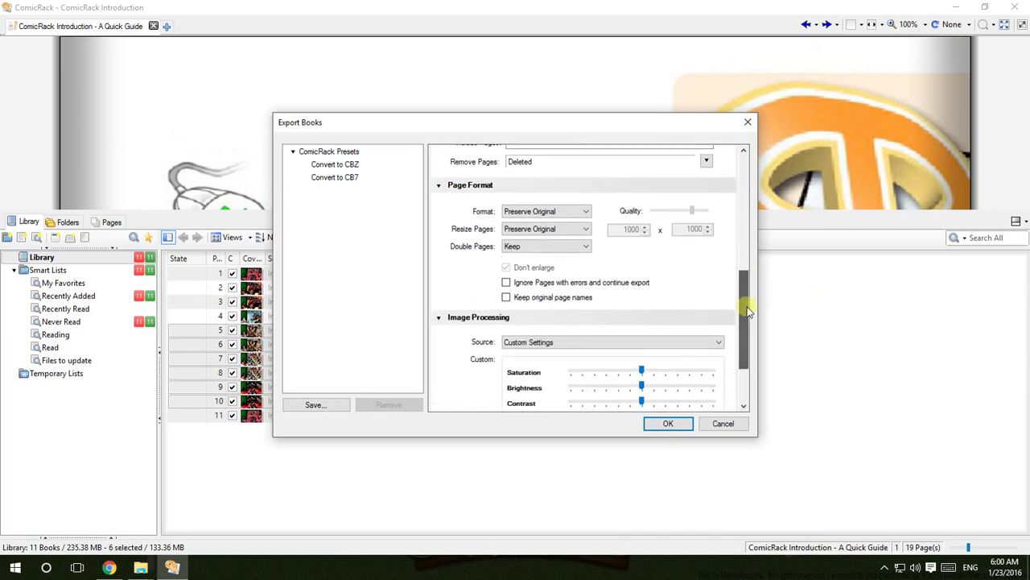
click(554, 212)
click(568, 223)
click(563, 210)
click(561, 231)
drag(692, 216, 680, 214)
- Resize the exported pages with Best fit Width & Height to 1650 x 1040
click(584, 232)
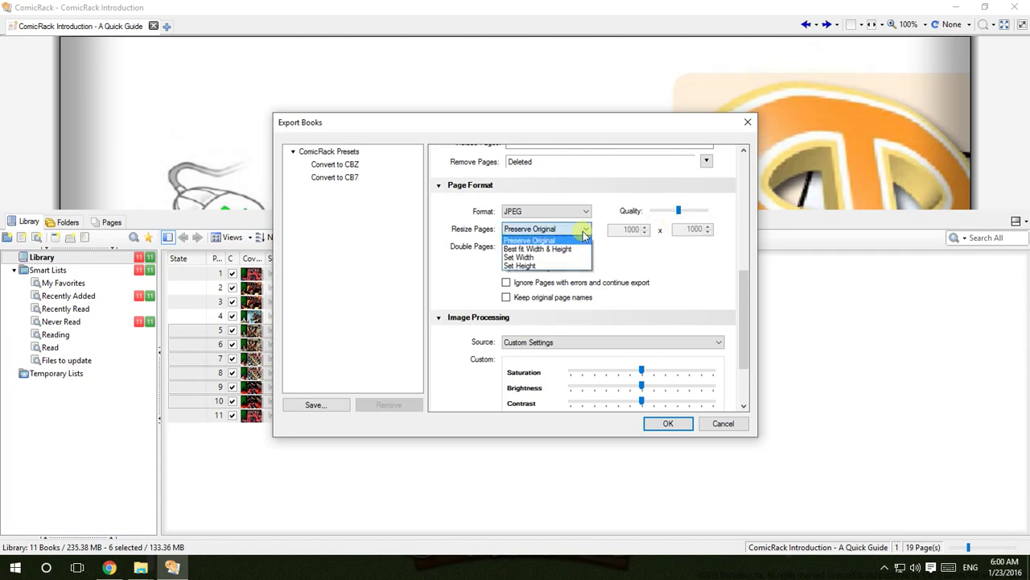
click(541, 248)
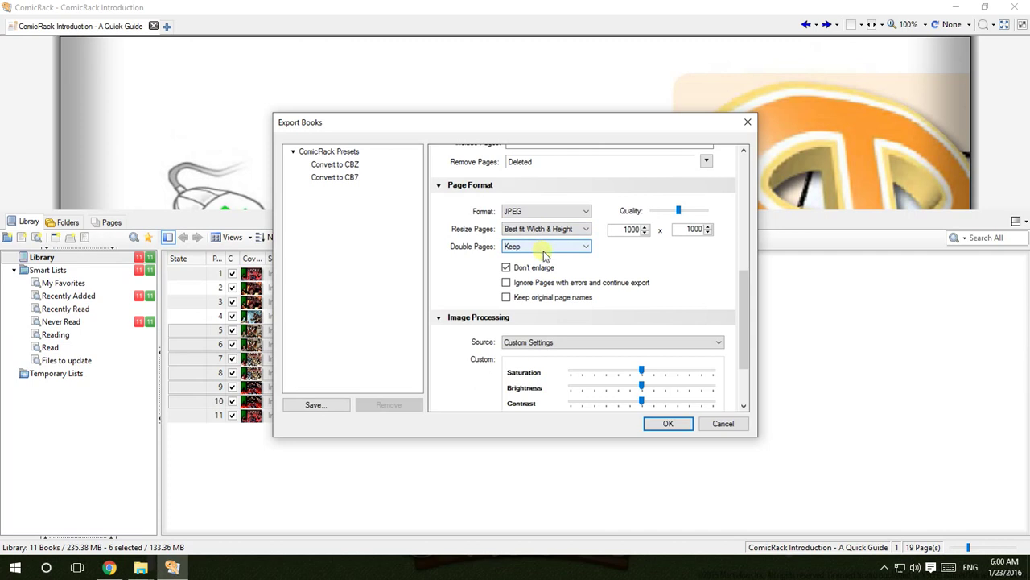
double_click(627, 229)
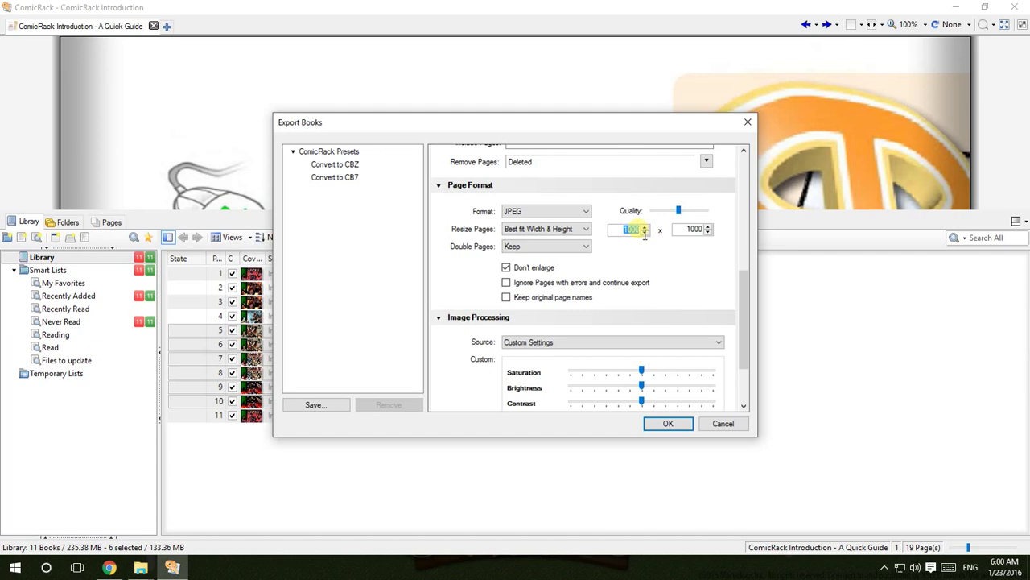
text(2)
drag(687, 229, 712, 231)
text(20)
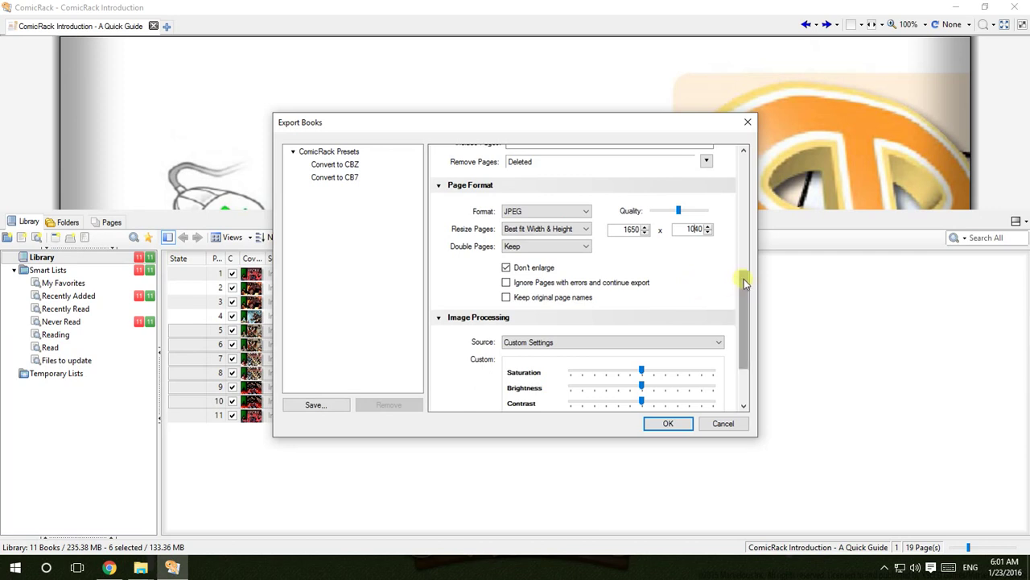
- Keep Custom Settings as the image processing source, review the export settings and start the export
drag(744, 279, 742, 330)
click(674, 259)
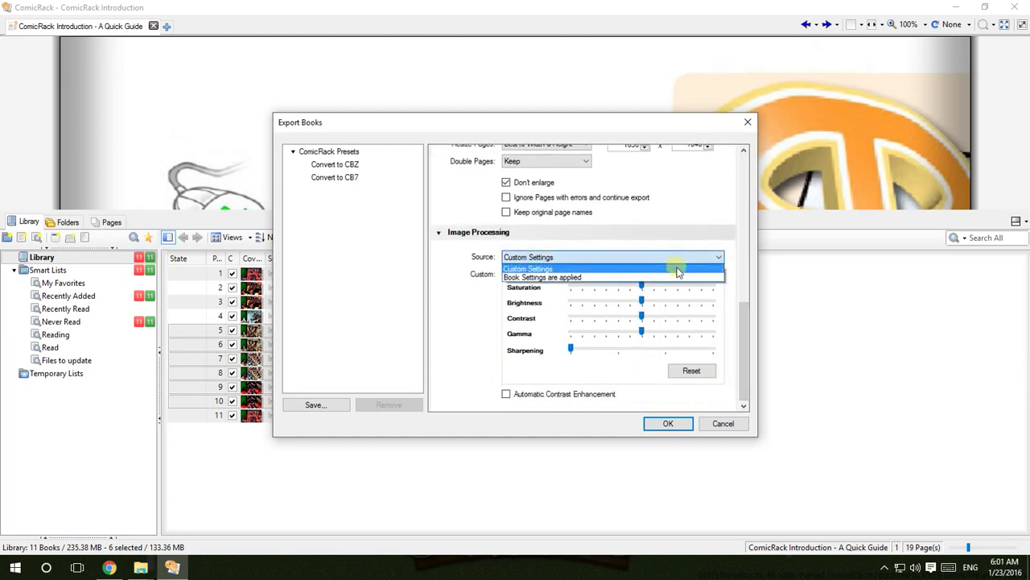
click(676, 269)
mouse_move(751, 317)
mouse_down()
mouse_move(751, 304)
mouse_move(752, 317)
mouse_up()
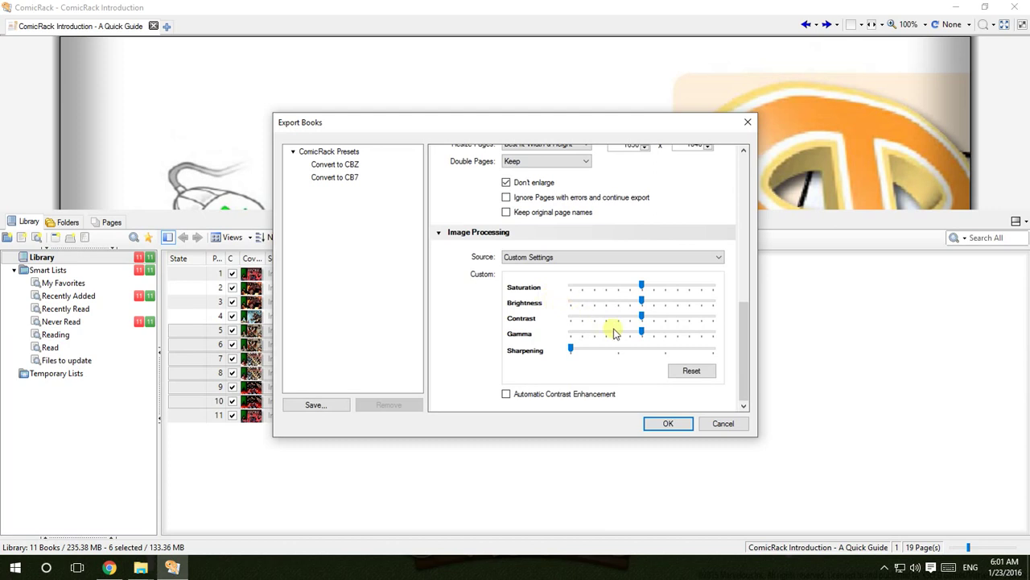
drag(746, 318, 757, 267)
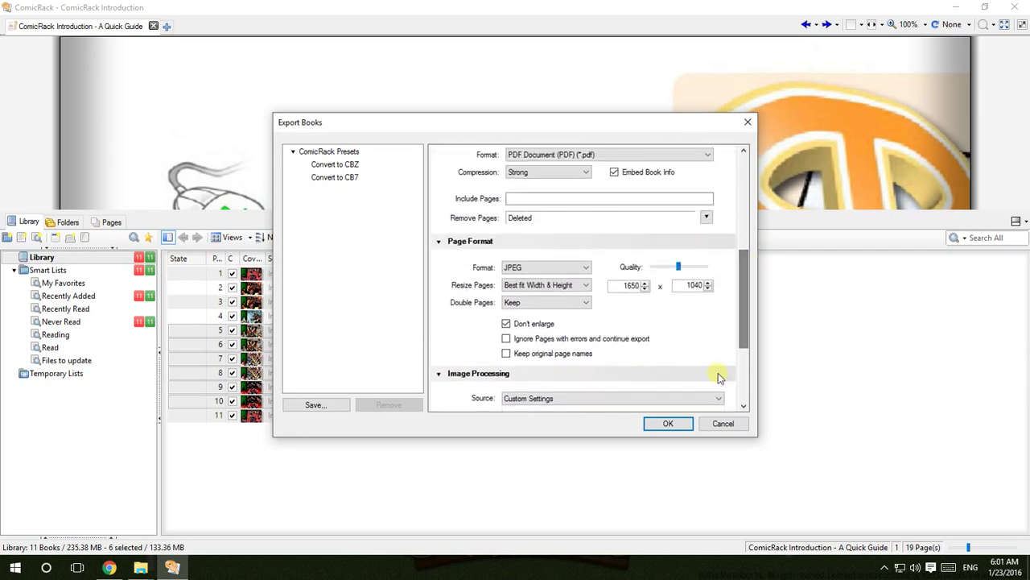
click(668, 423)
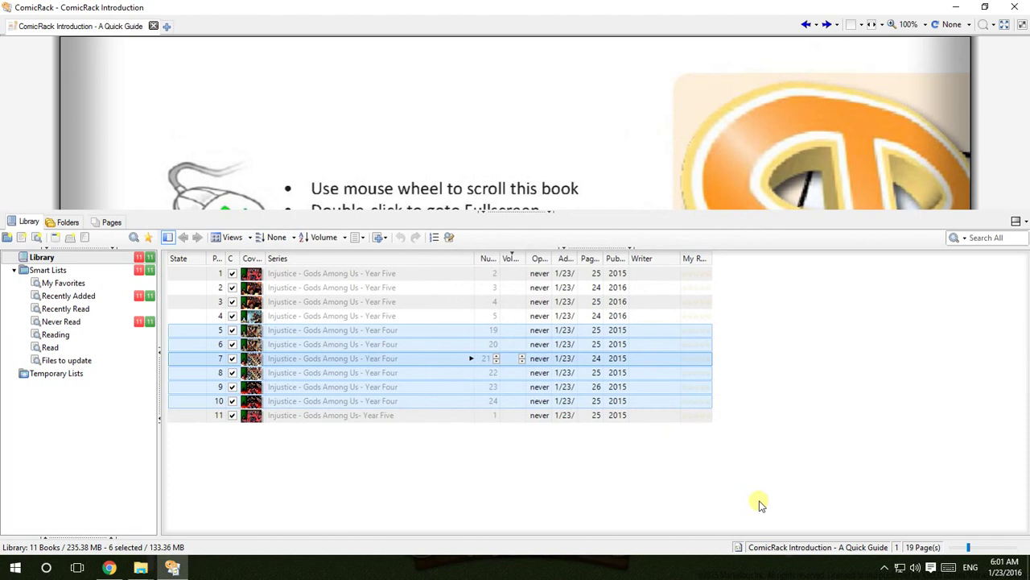
- Open the Injustice Year 4 folder on the Desktop and check the exported PDF files there
click(1027, 567)
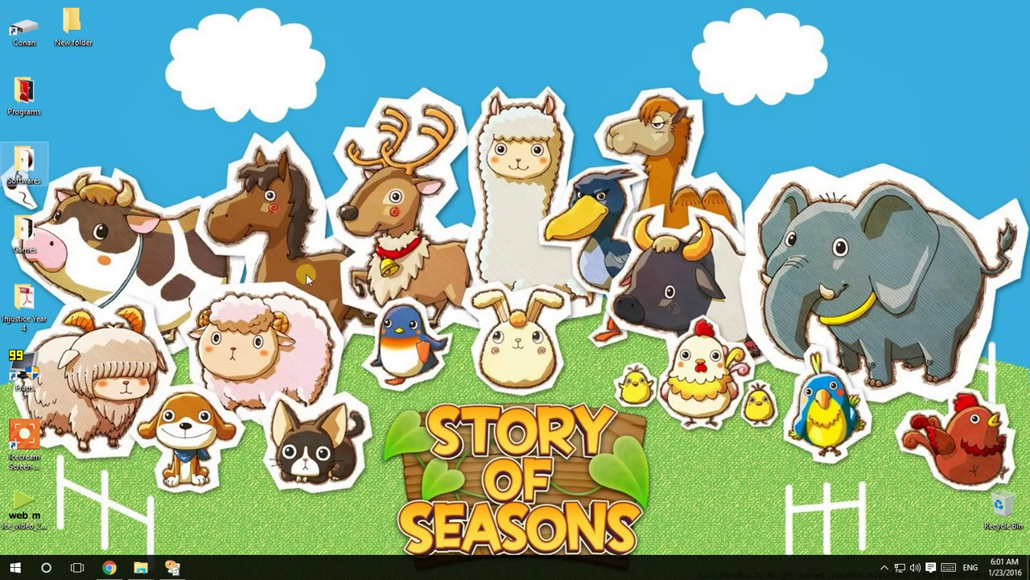
double_click(45, 297)
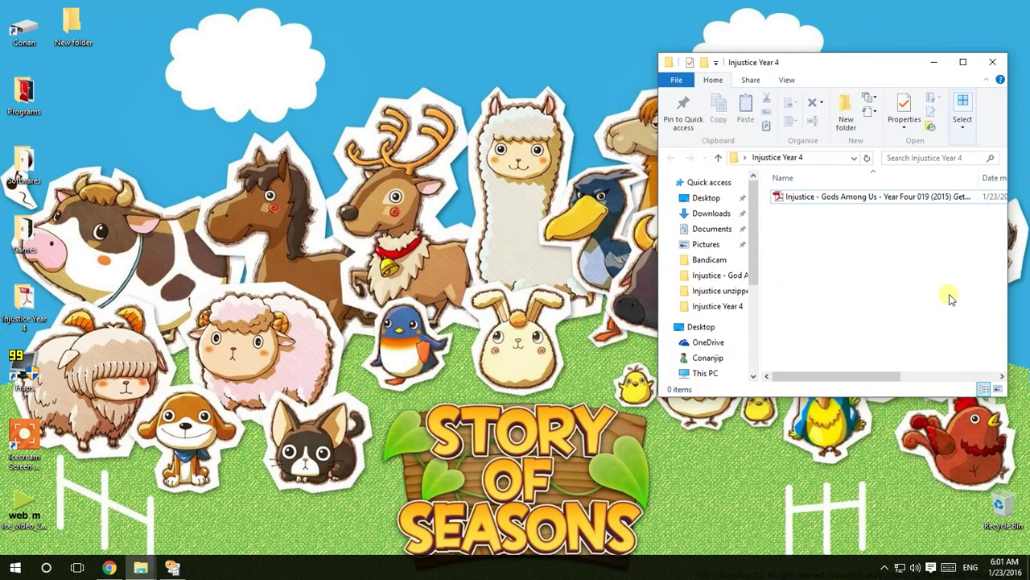
drag(797, 62, 475, 58)
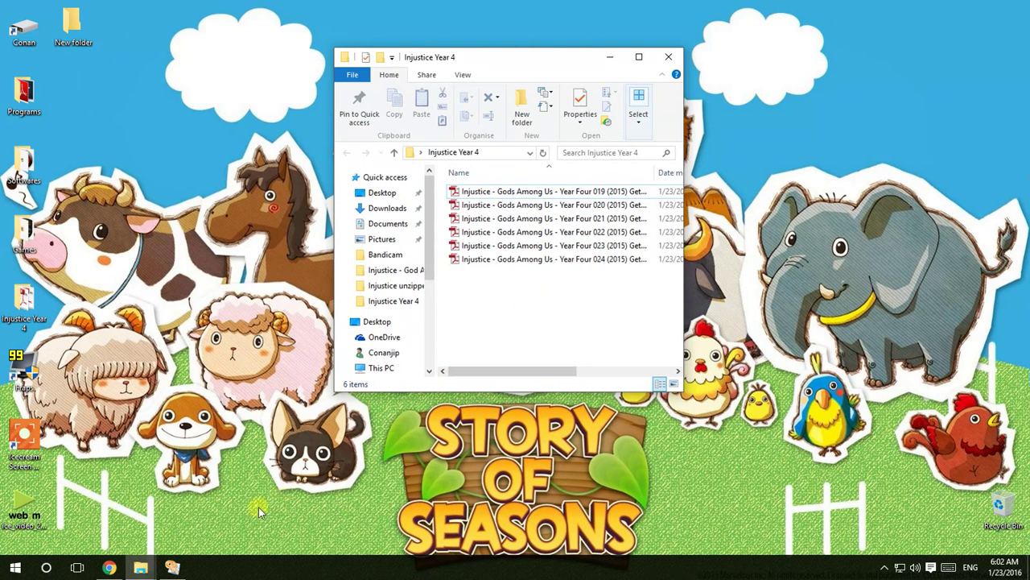
- Open the original Year Four 019 eComic from the Injustice unzipped folder and move its ComicRack window aside
mouse_move(140, 568)
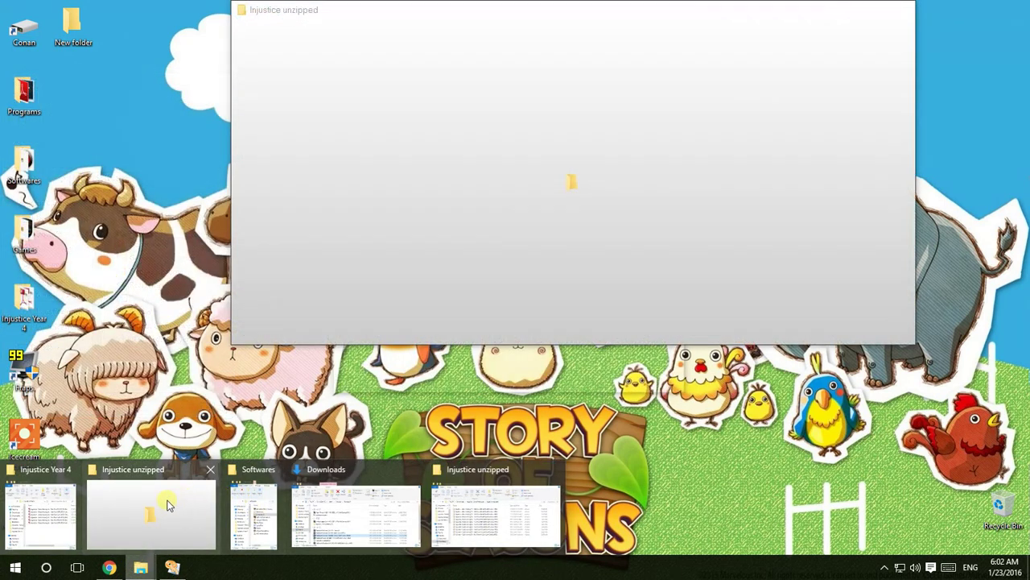
click(165, 493)
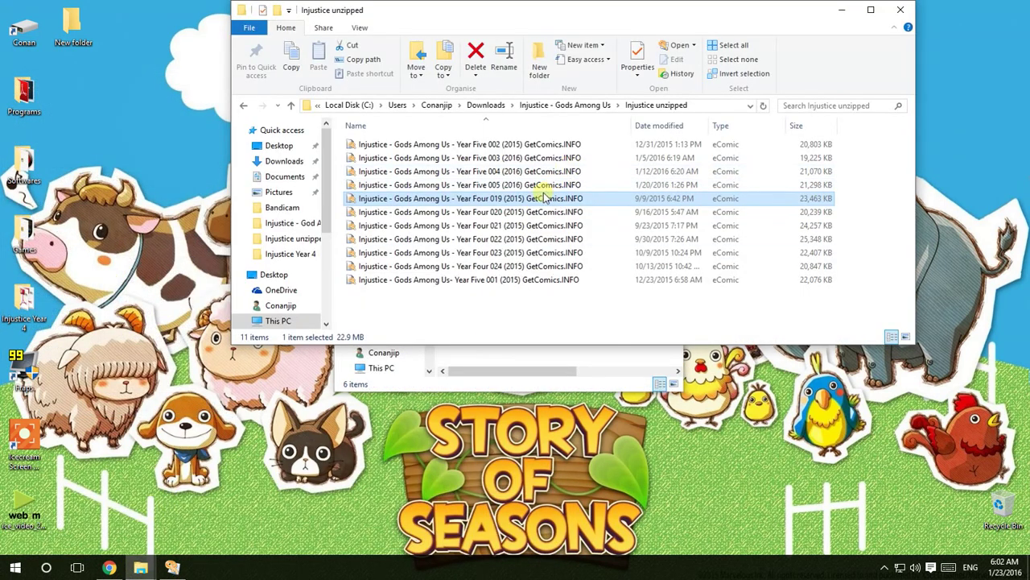
double_click(533, 202)
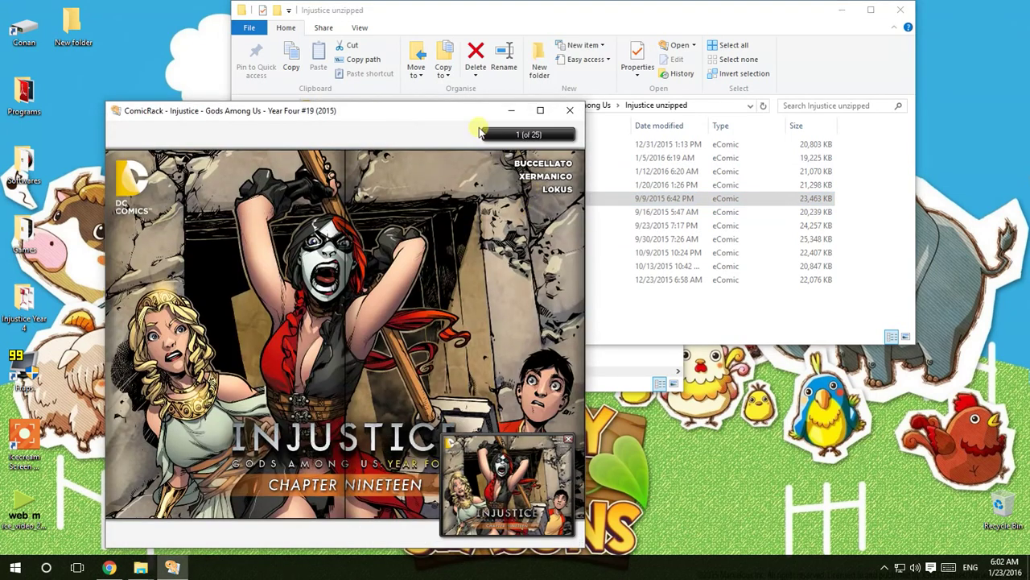
drag(477, 115, 363, 15)
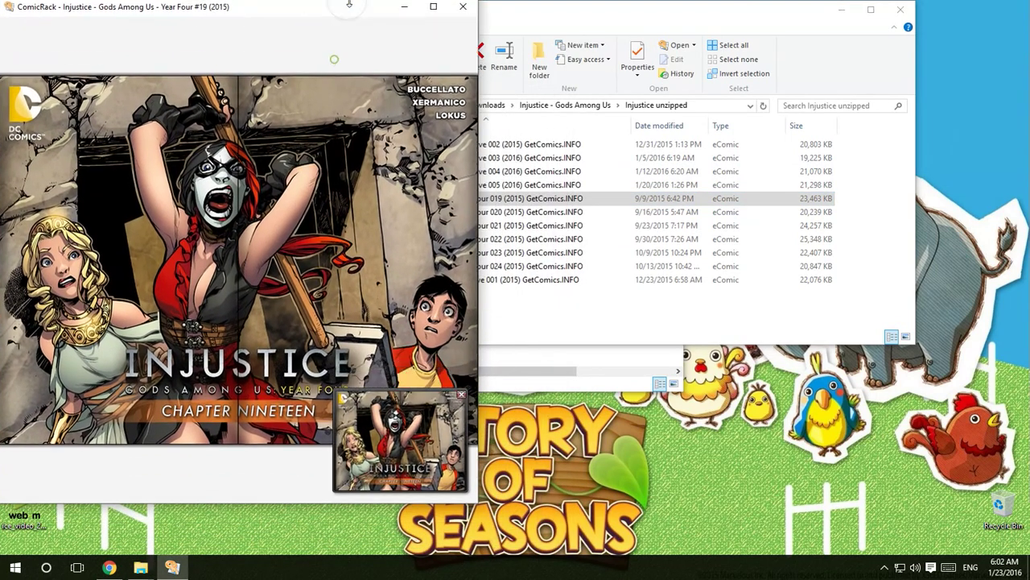
- Minimize the Injustice unzipped window, open the exported Year Four 019 PDF beside the comic and zoom it to 66.7%
click(839, 11)
click(839, 11)
drag(576, 53, 841, 57)
double_click(791, 196)
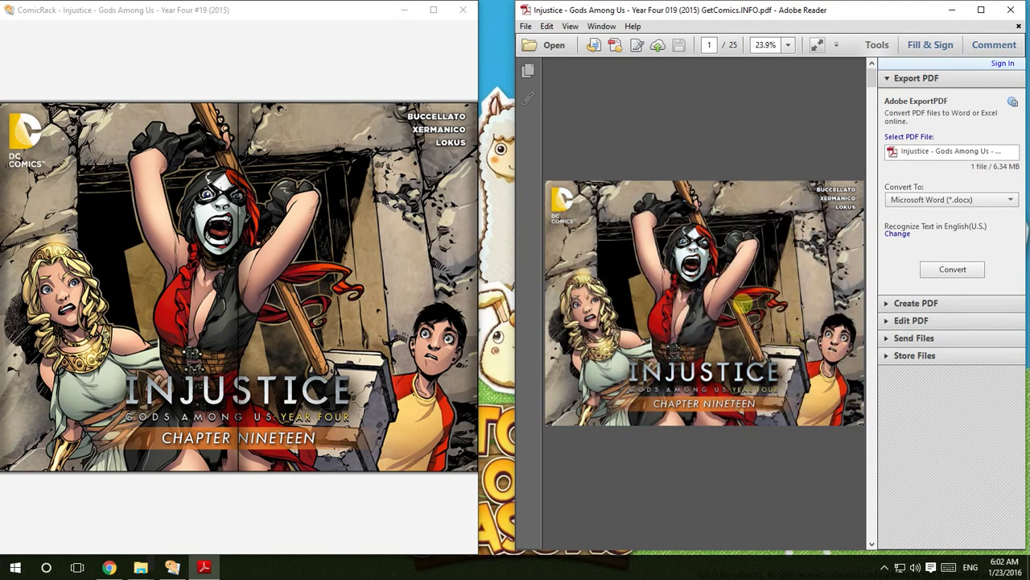
scroll(741, 305, up, 4)
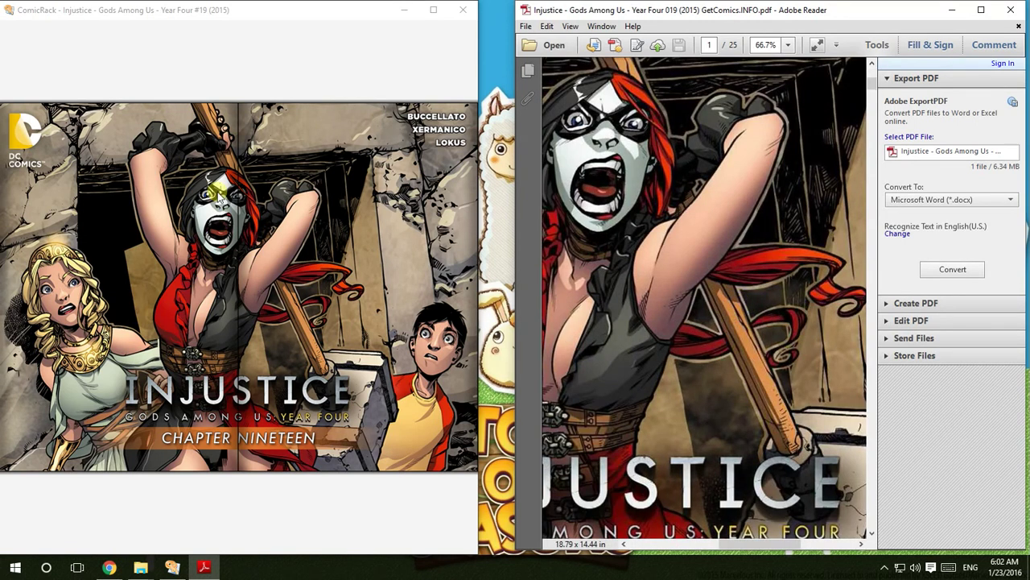
scroll(222, 208, down, 1)
scroll(221, 222, down, 3)
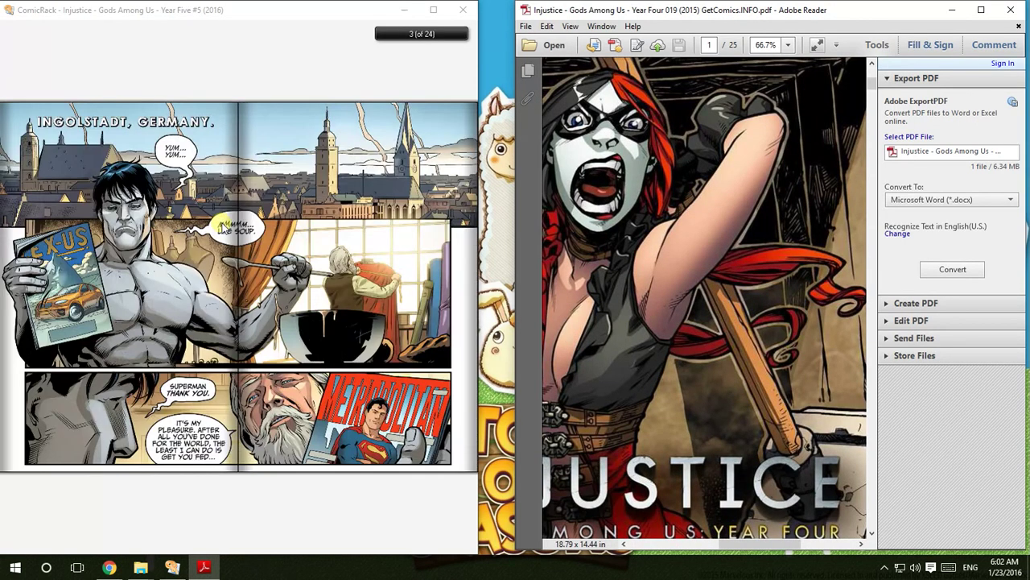
scroll(222, 227, up, 6)
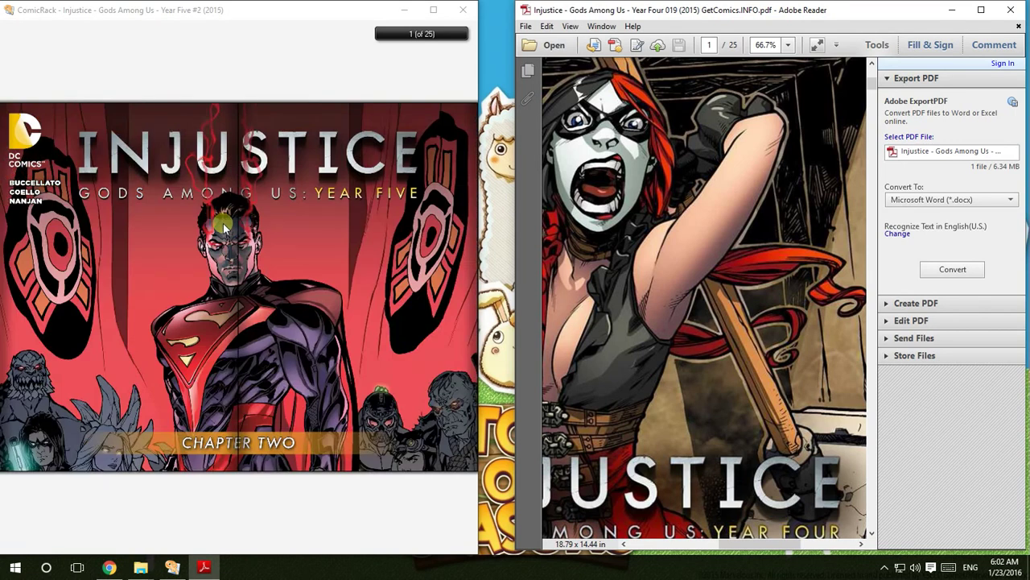
scroll(346, 191, down, 1)
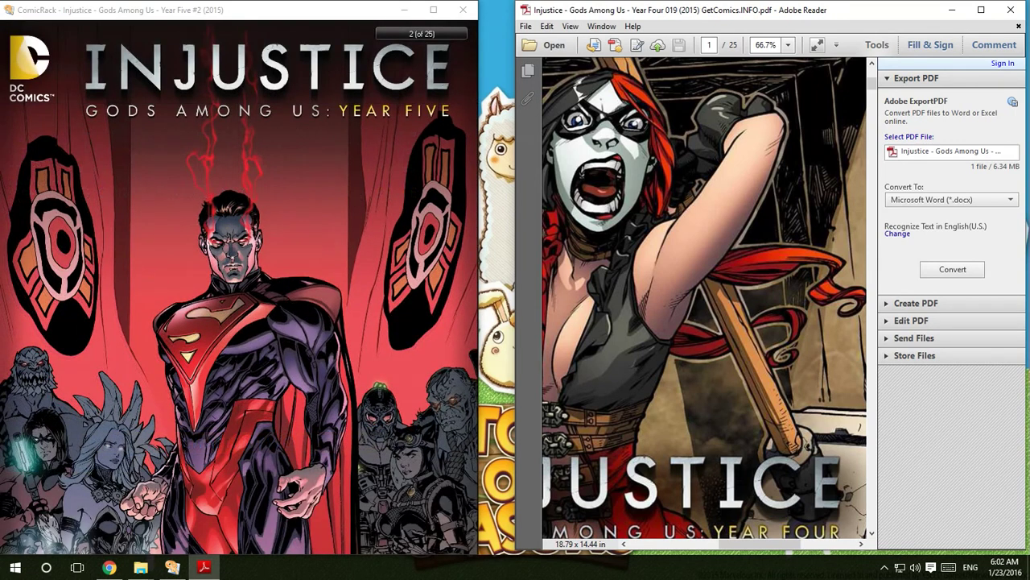
click(463, 10)
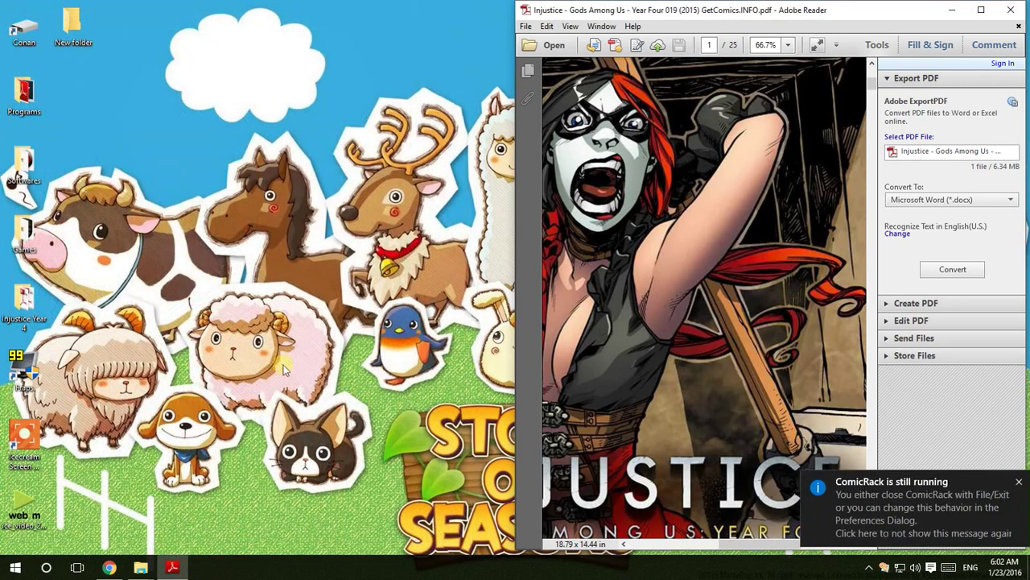
- Reopen the Year Four 019 eComic from the Injustice unzipped folder and stretch its ComicRack window to full height beside the PDF
mouse_move(153, 564)
click(160, 515)
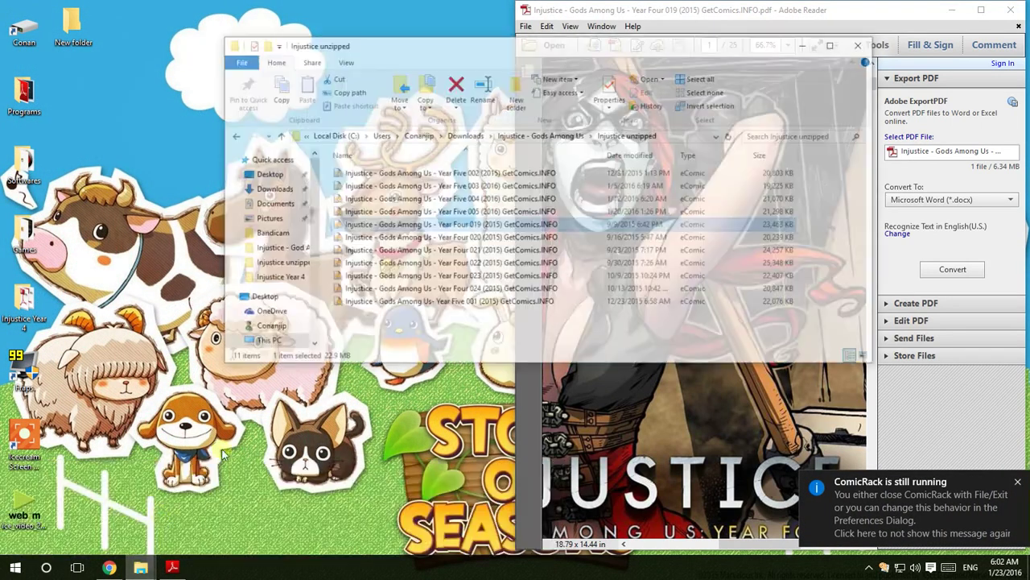
double_click(529, 199)
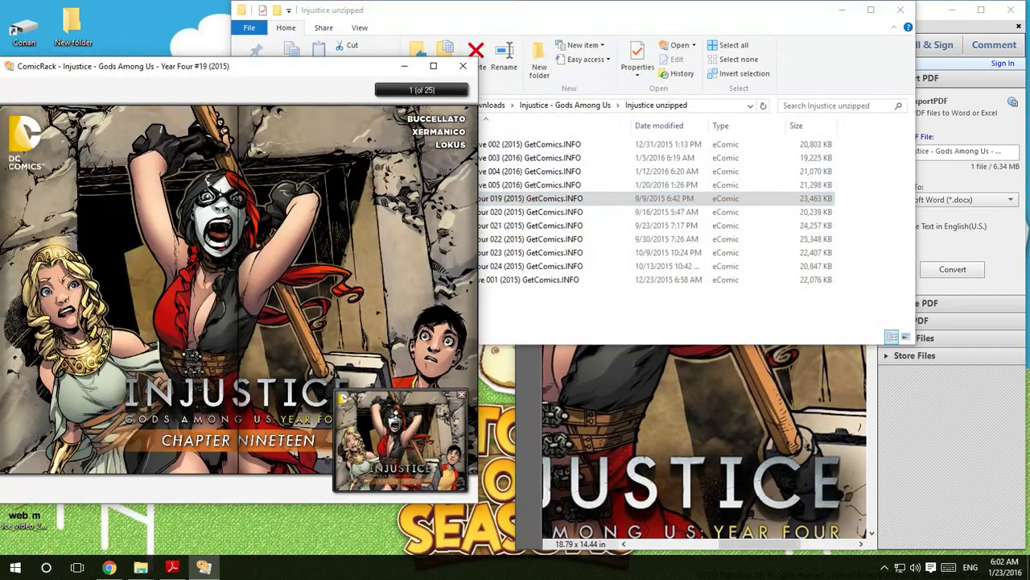
click(841, 9)
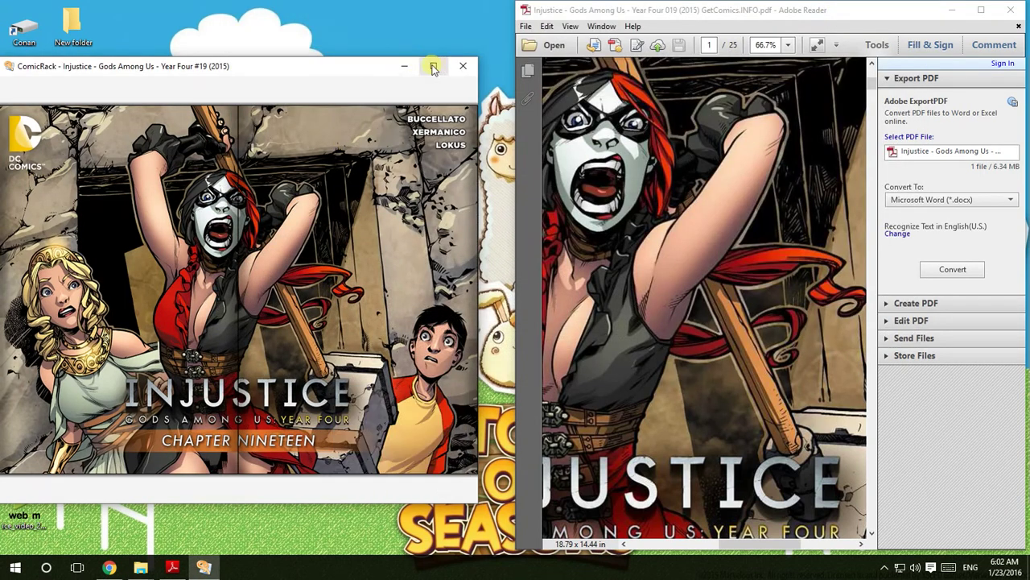
double_click(384, 64)
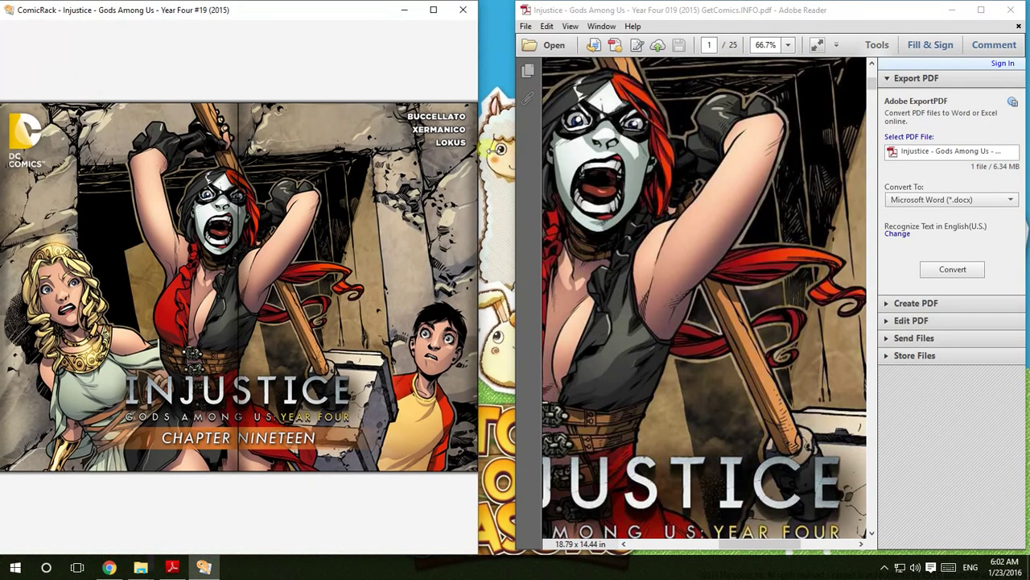
- Widen the ComicRack window up to the PDF and compare the cover image in both, with the PDF at 75% zoom
drag(483, 149, 516, 138)
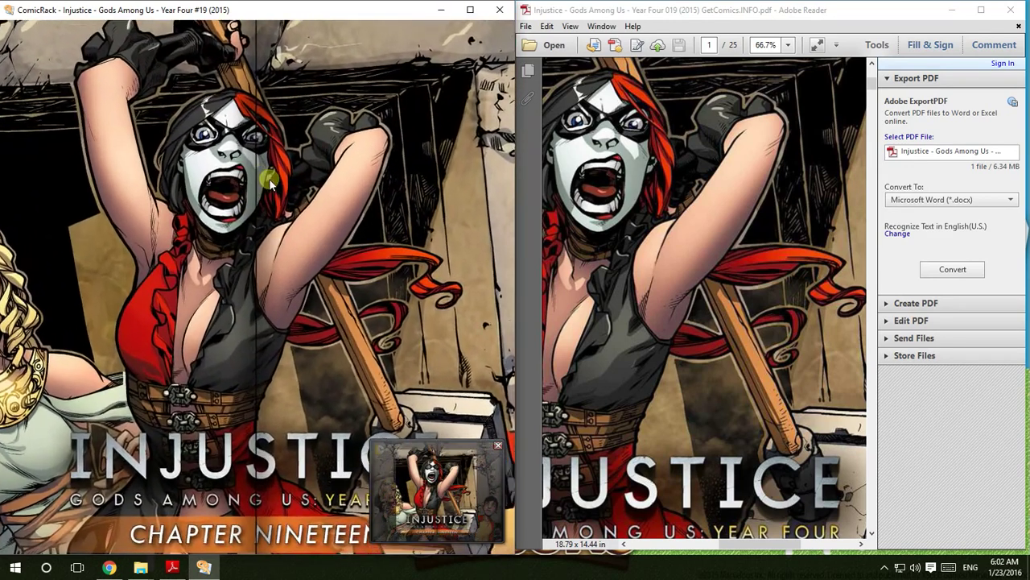
drag(783, 546, 747, 545)
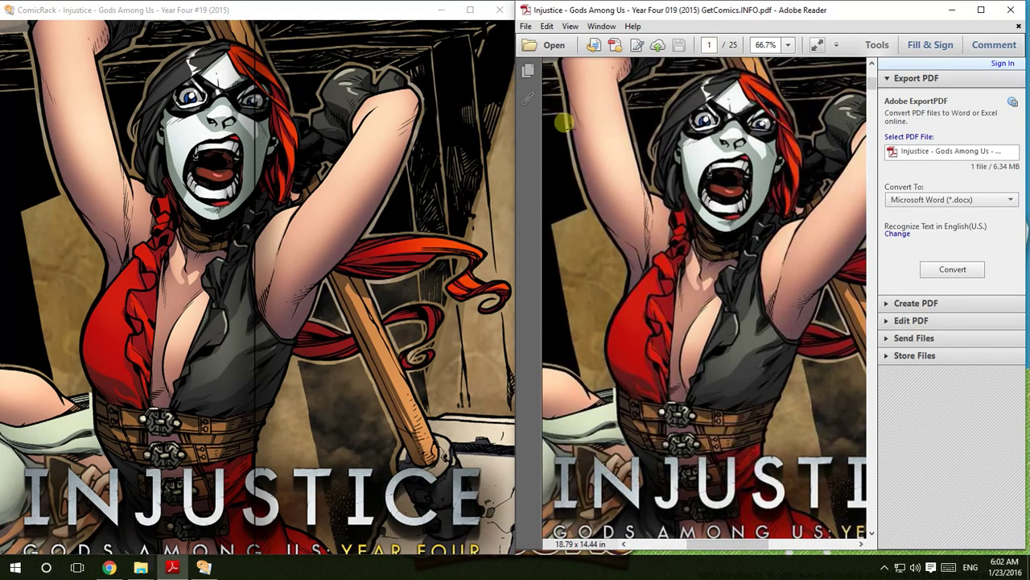
scroll(733, 132, up, 1)
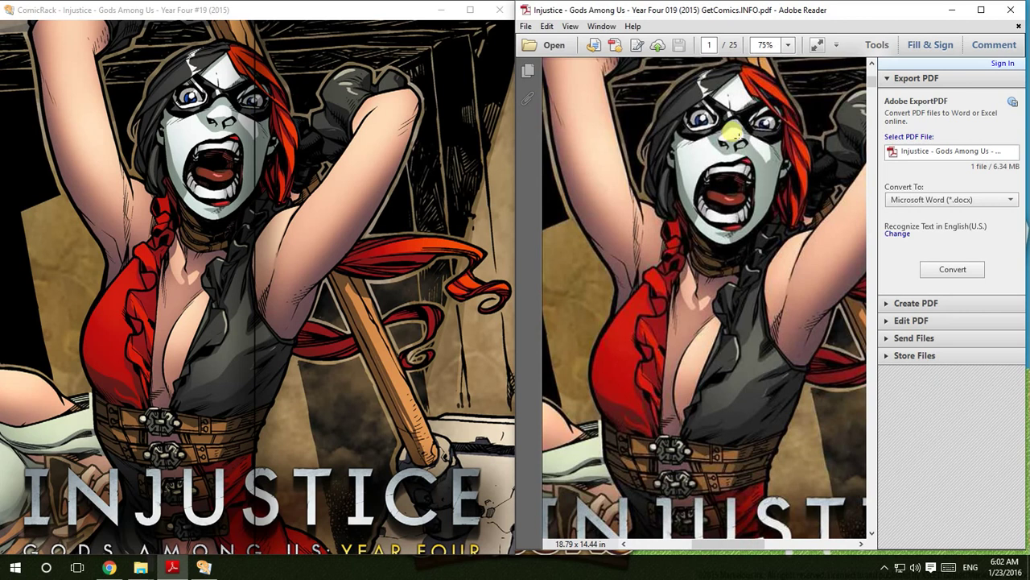